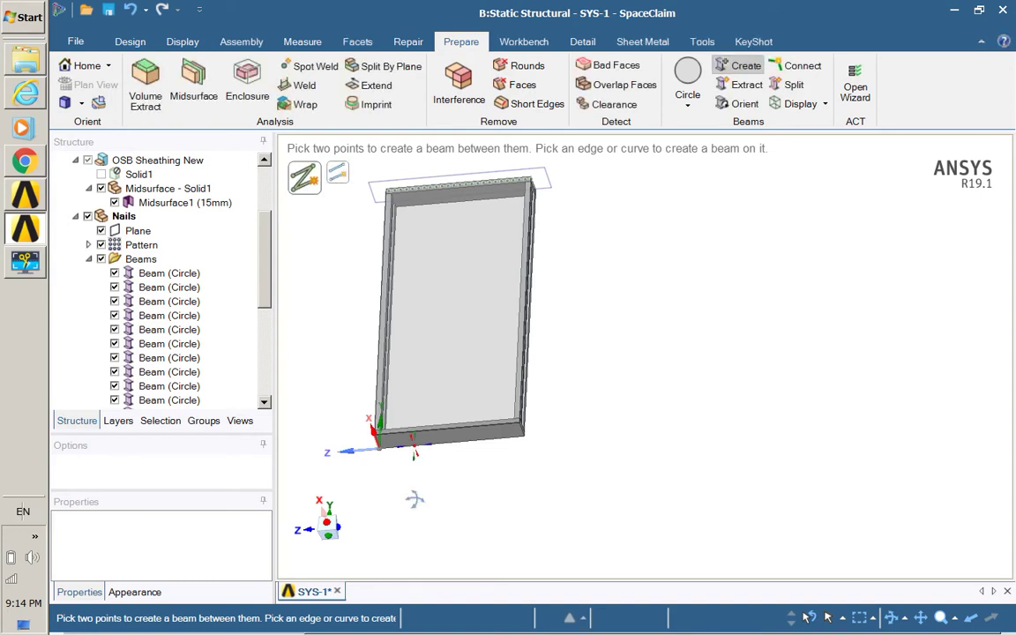
- Select the panel's two top faces and create a datum plane on them
mouse_move(415, 499)
middle_down()
mouse_move(397, 257)
mouse_move(455, 460)
mouse_move(408, 422)
mouse_move(507, 388)
mouse_move(418, 253)
middle_up()
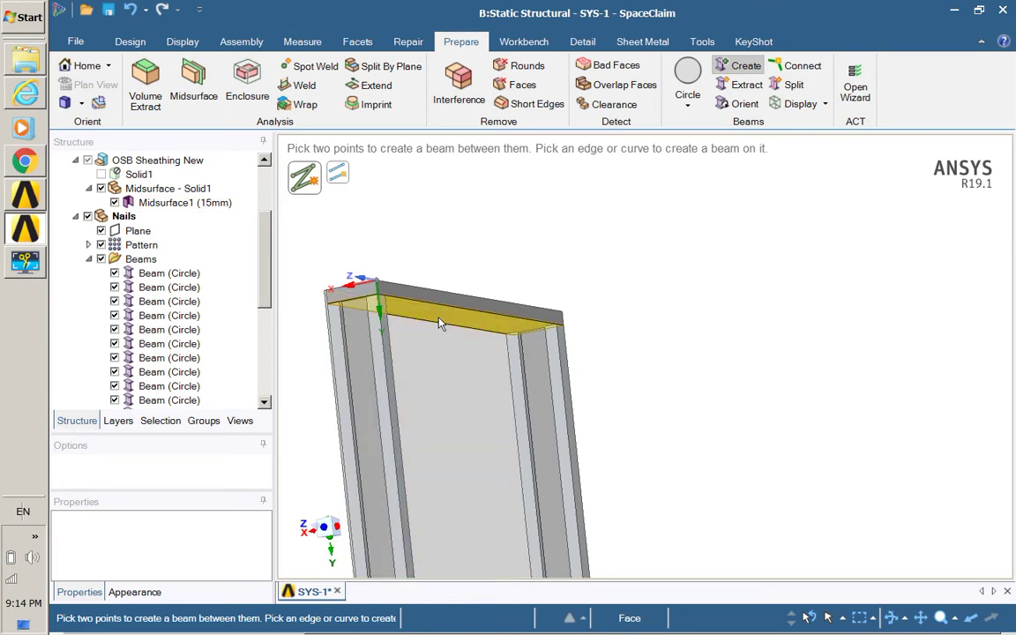
click(130, 41)
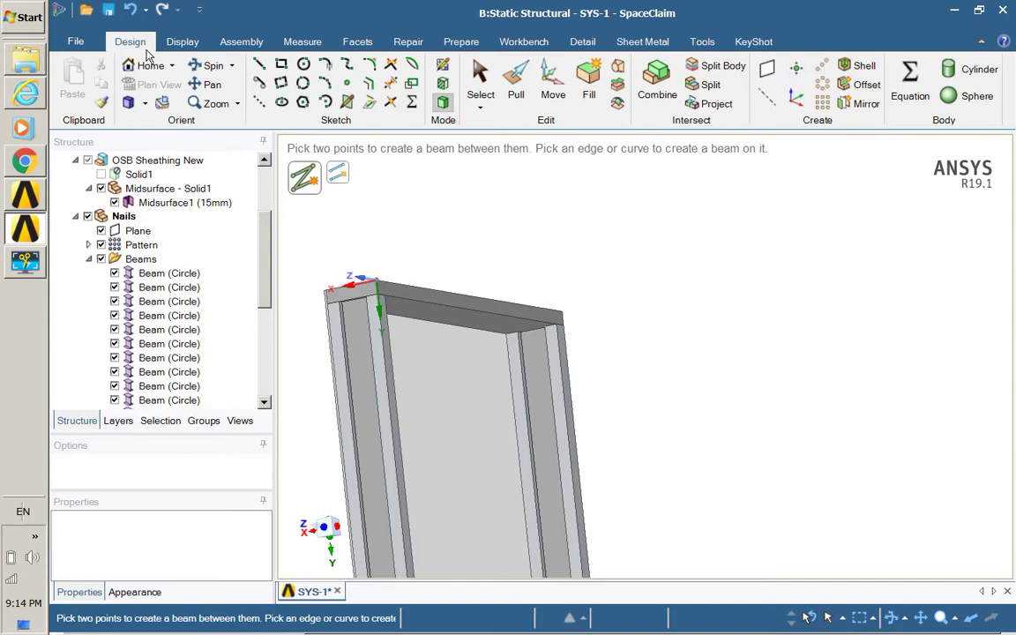
click(477, 79)
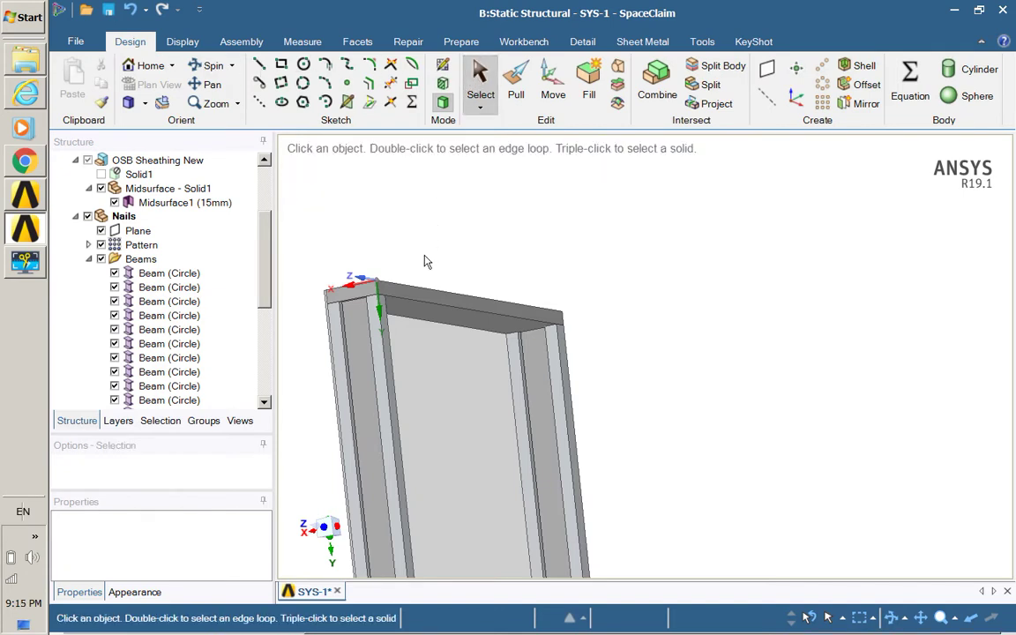
click(426, 305)
middle_drag(463, 205, 489, 236)
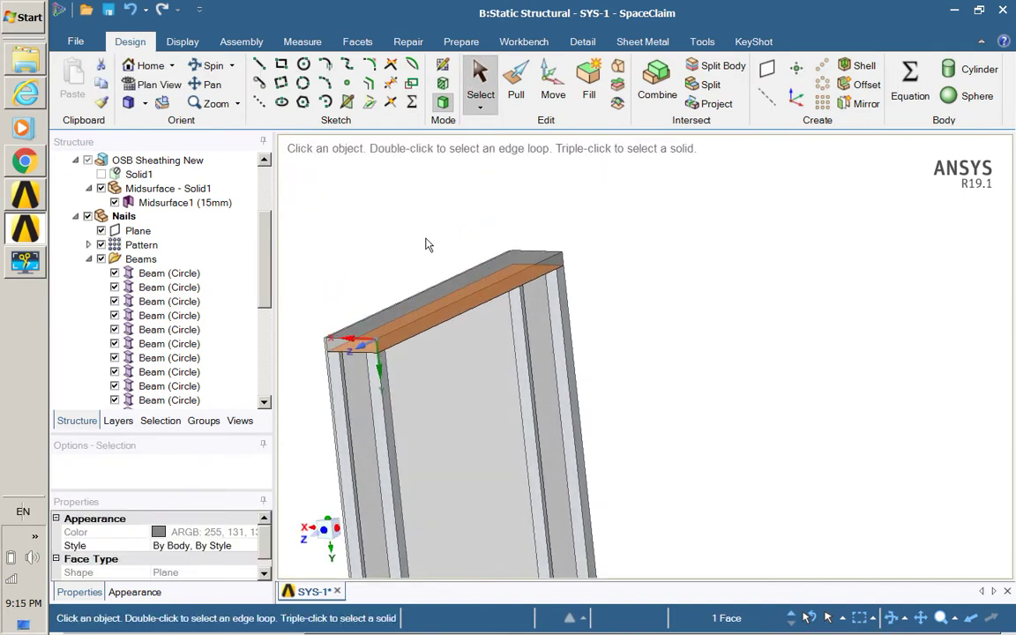
ctrl+click(427, 304)
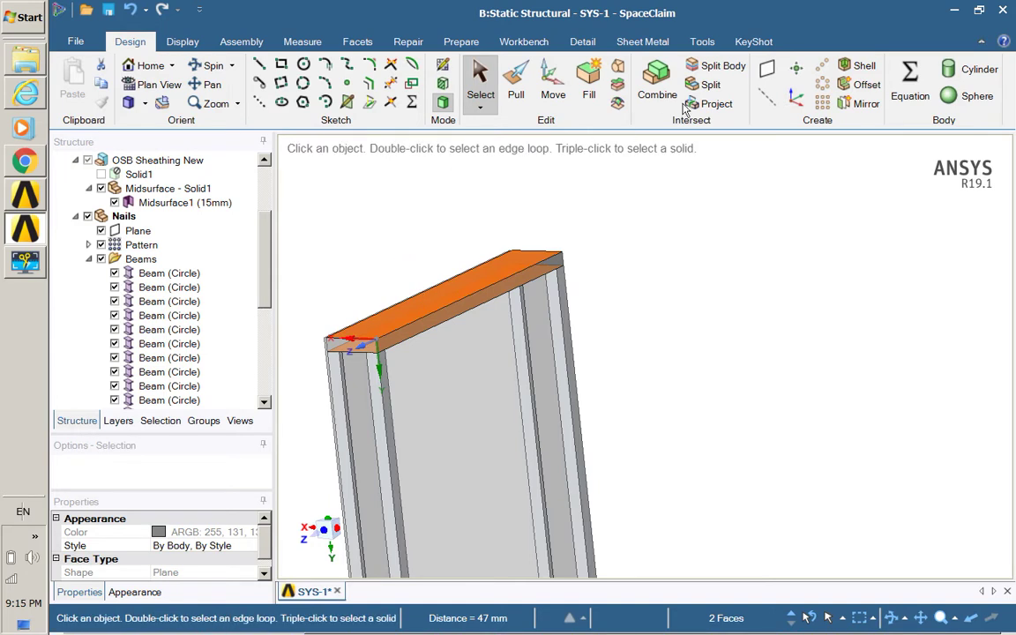
click(766, 68)
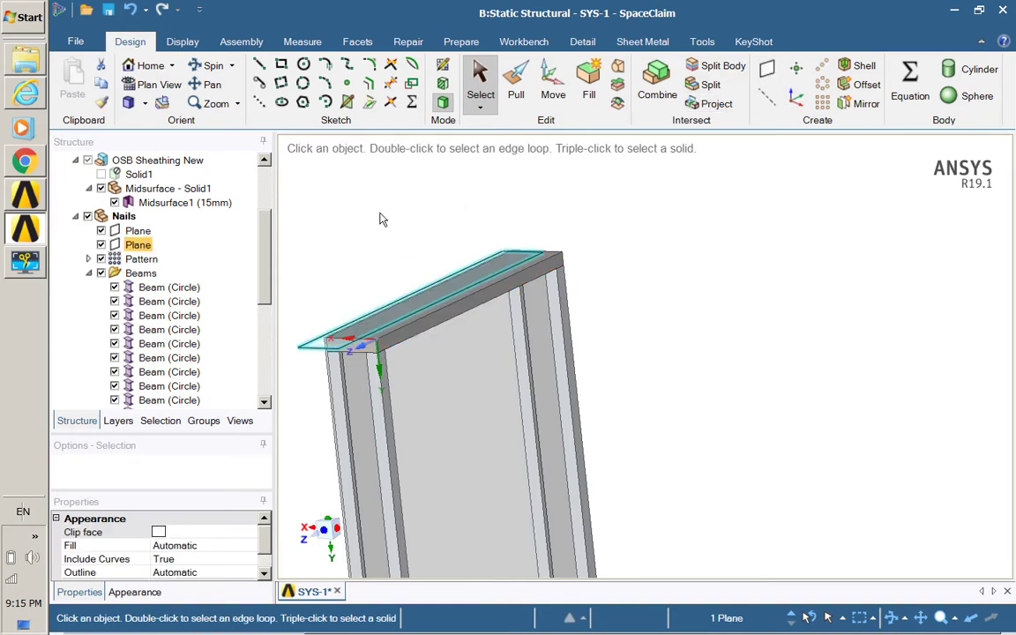
middle_drag(381, 219, 467, 478)
scroll(368, 276, up, 1)
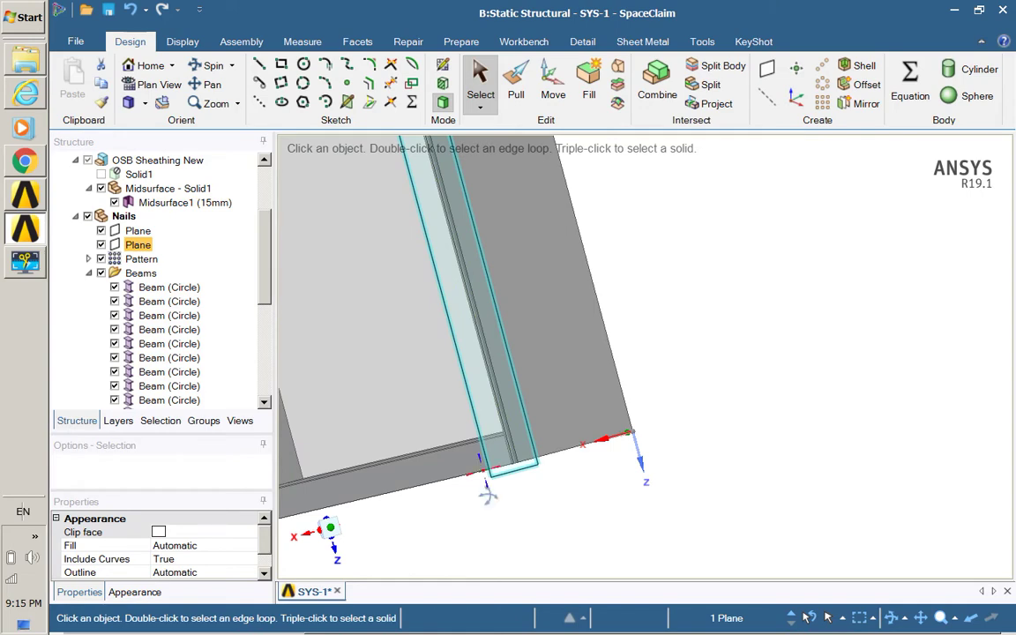
middle_drag(488, 494, 462, 492)
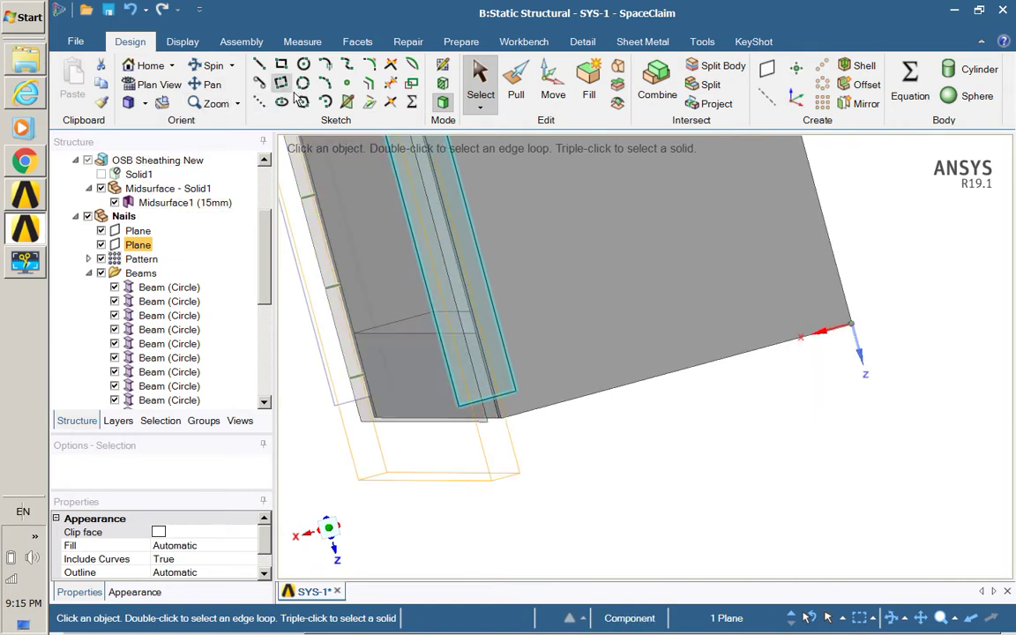
- Sketch a 7.5 mm line at 90° to the panel edge on the selected face
click(421, 231)
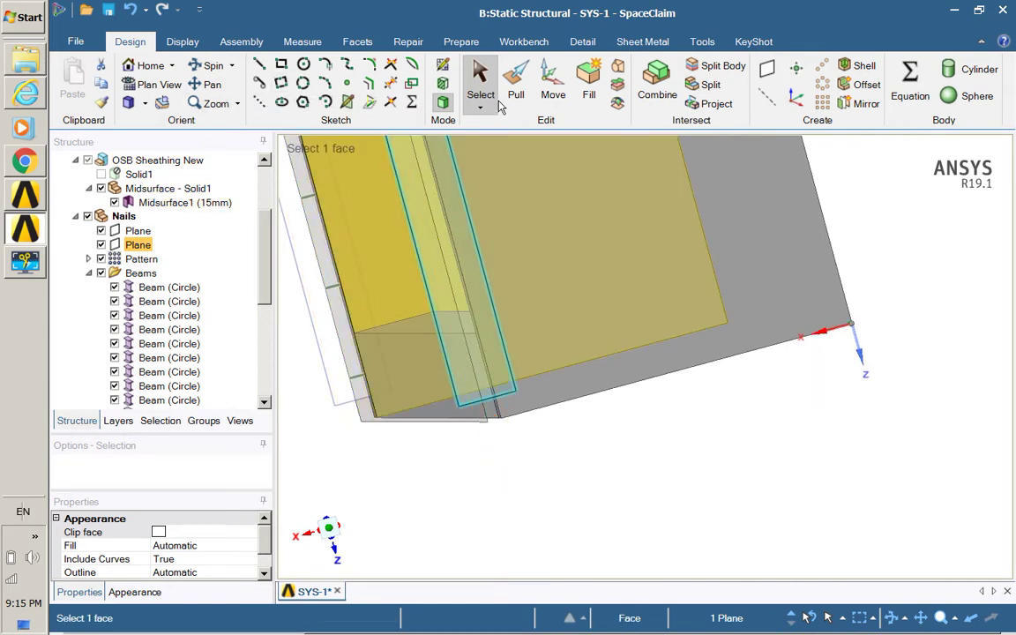
click(443, 66)
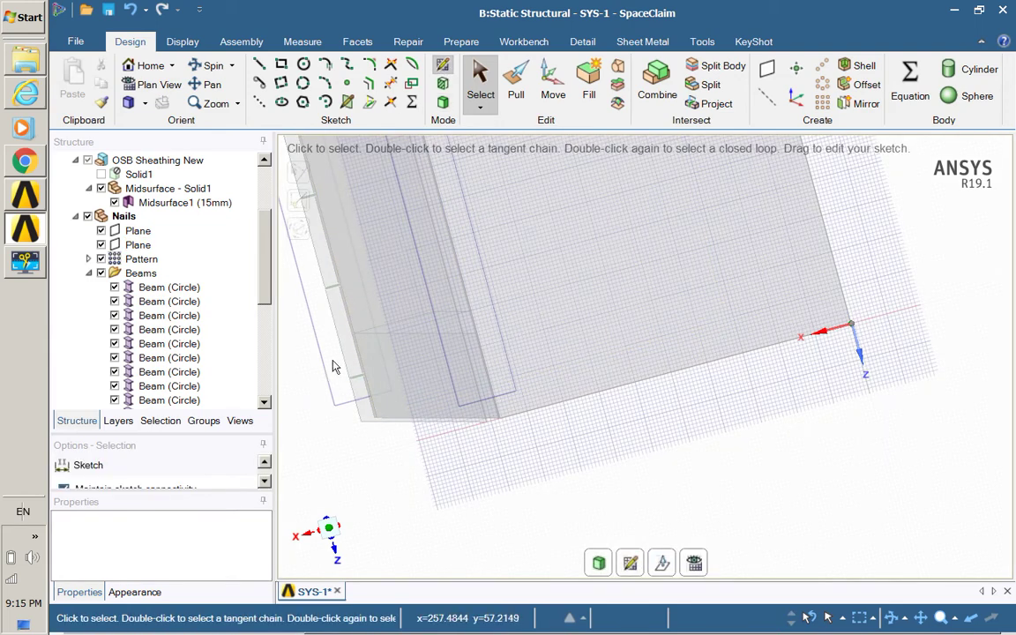
click(258, 64)
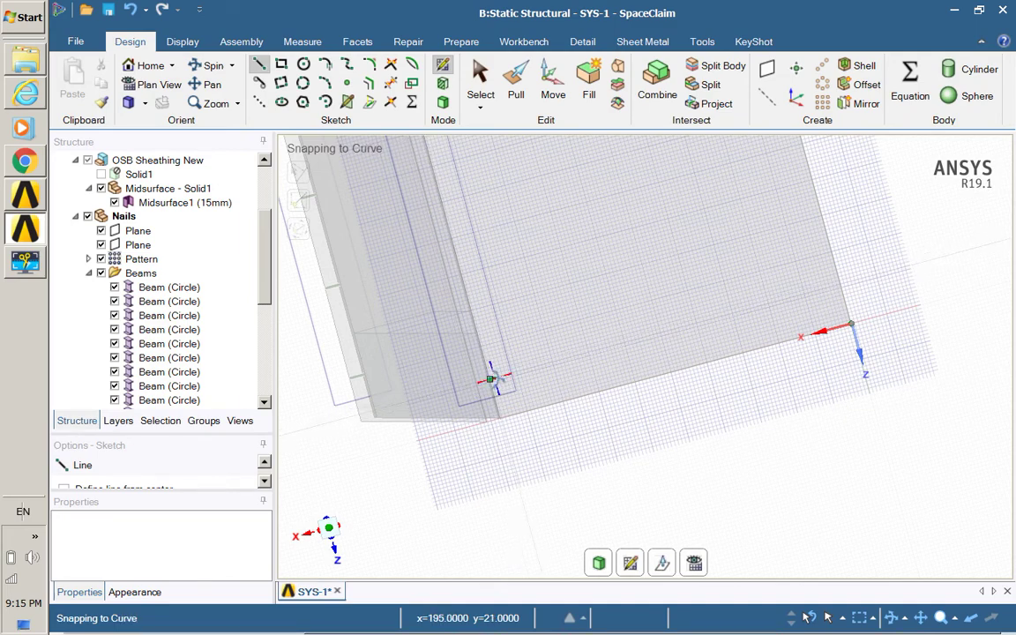
mouse_move(496, 381)
middle_down()
mouse_move(483, 378)
mouse_move(571, 362)
mouse_move(493, 369)
mouse_move(534, 365)
mouse_move(484, 381)
mouse_move(569, 377)
mouse_move(494, 386)
middle_up()
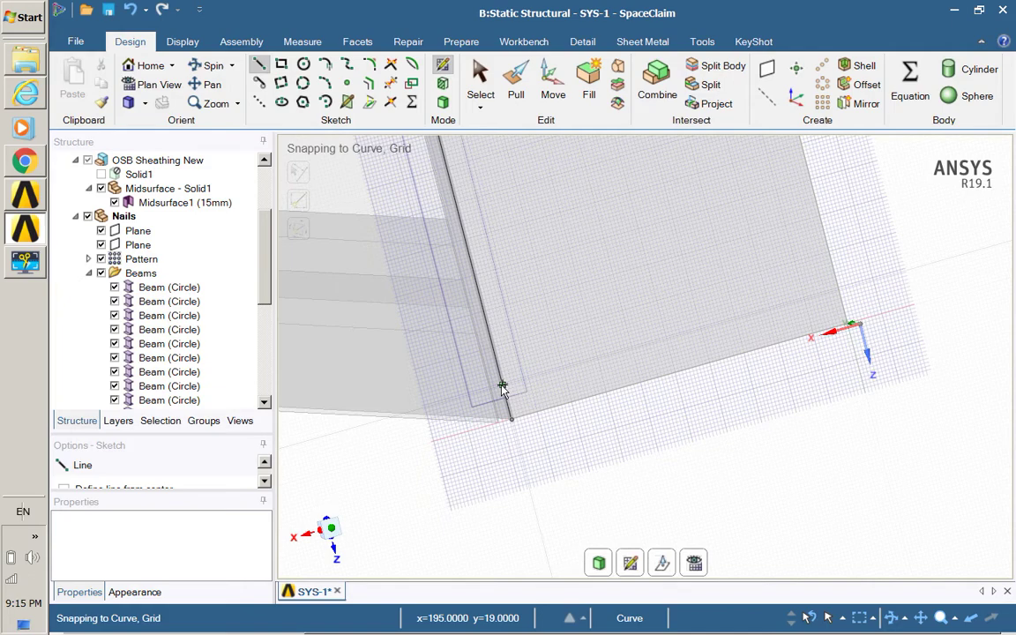
click(502, 388)
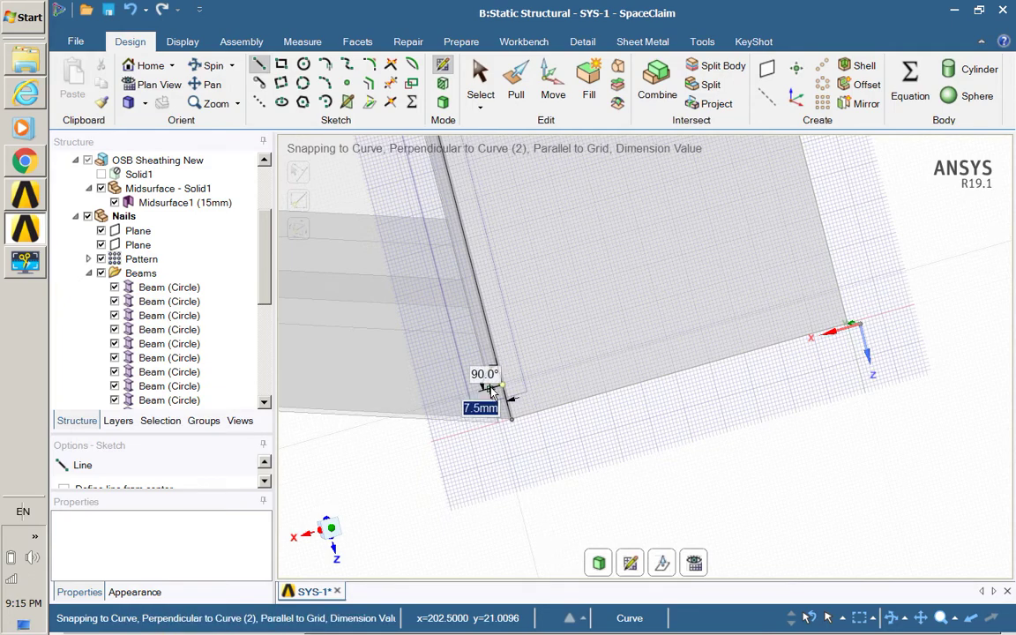
click(493, 389)
scroll(441, 400, up, 2)
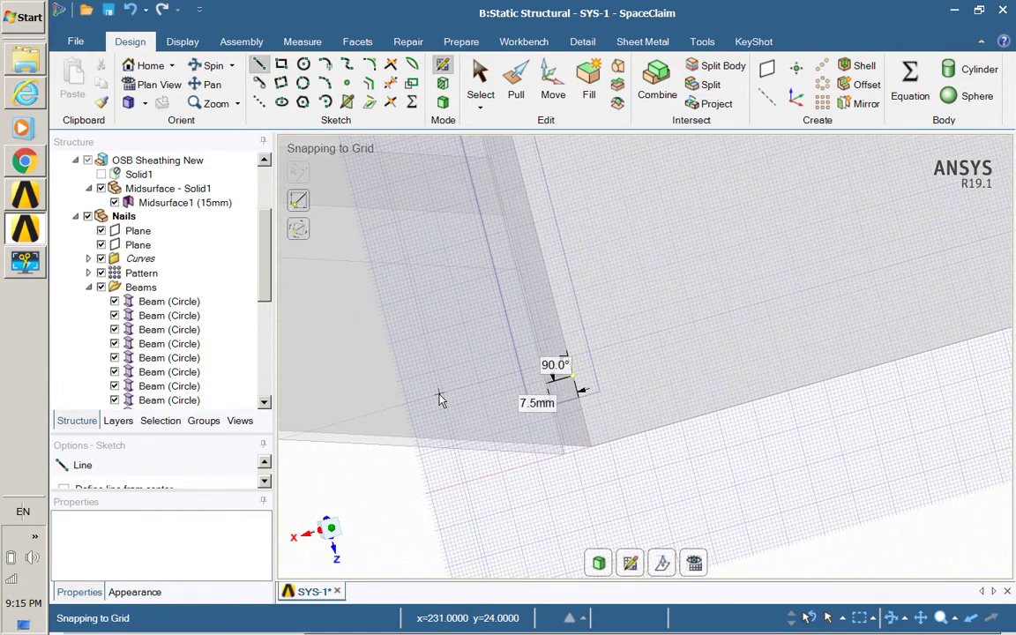
scroll(441, 399, up, 1)
mouse_move(489, 401)
middle_down()
mouse_move(517, 437)
mouse_move(486, 466)
mouse_move(458, 426)
middle_up()
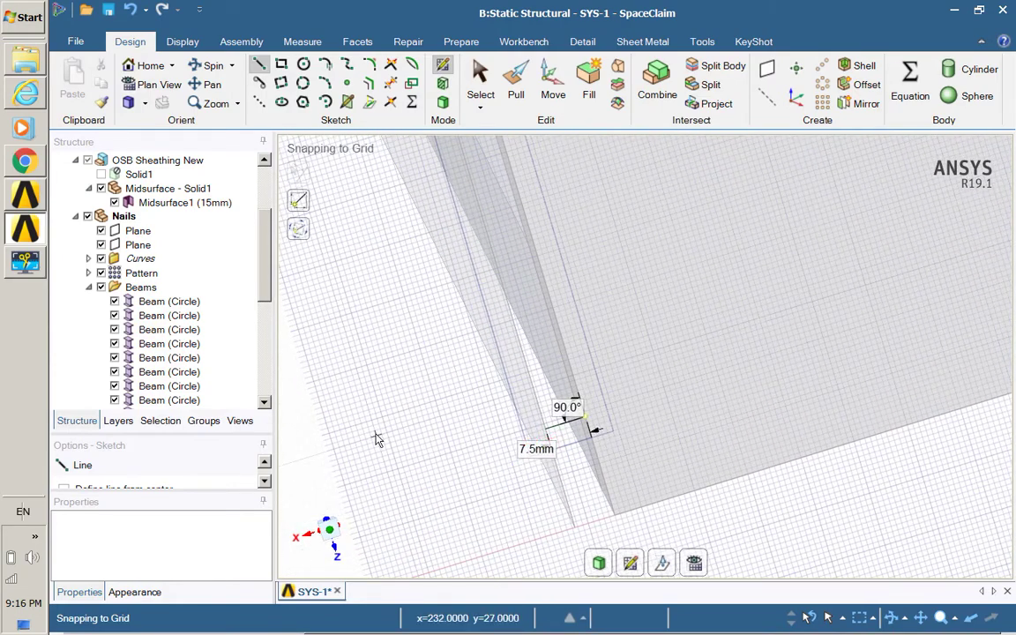
- Linear-pattern the short nail line along the panel edge: X Count 25, X Pitch 50 mm
click(598, 563)
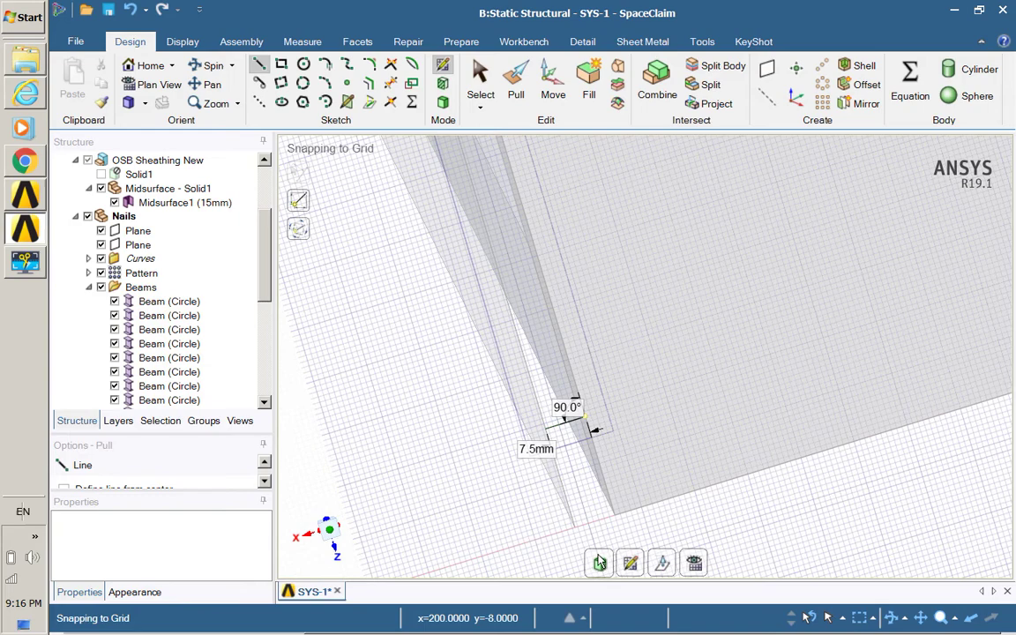
middle_drag(453, 483, 499, 471)
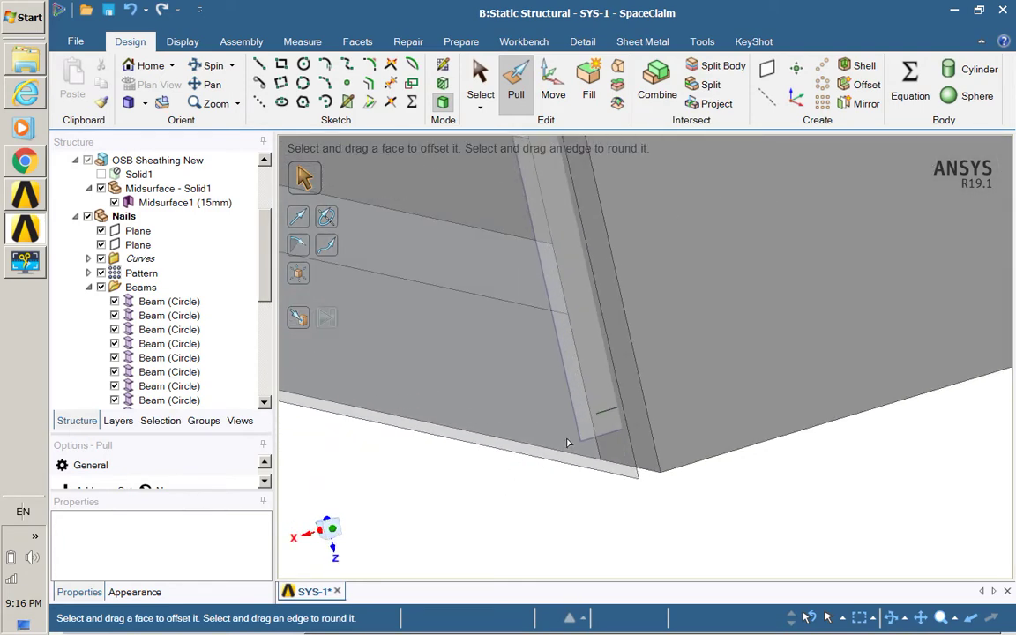
click(615, 416)
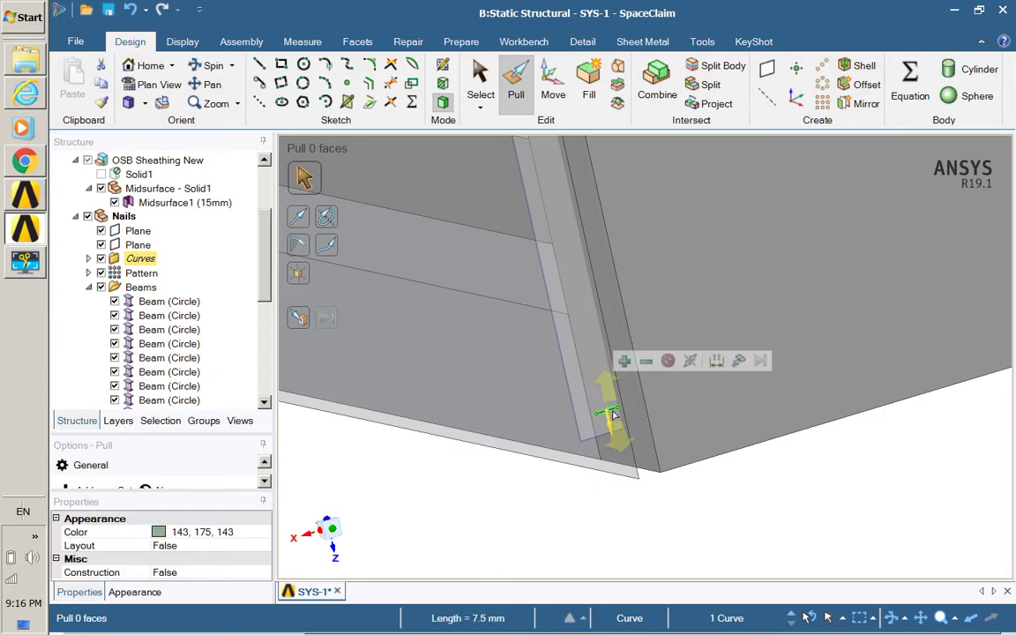
click(822, 67)
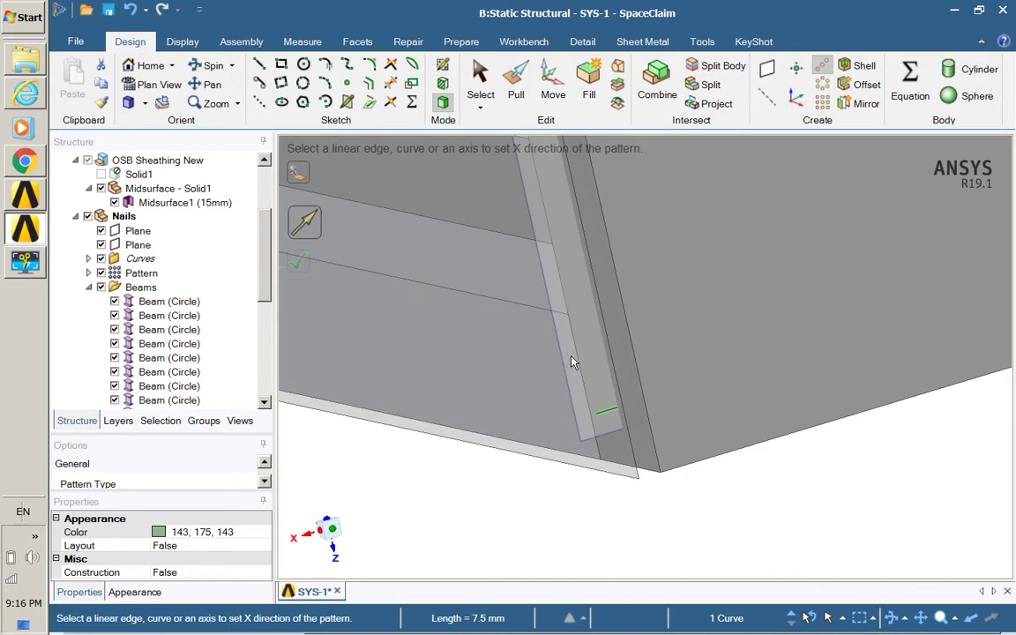
click(628, 443)
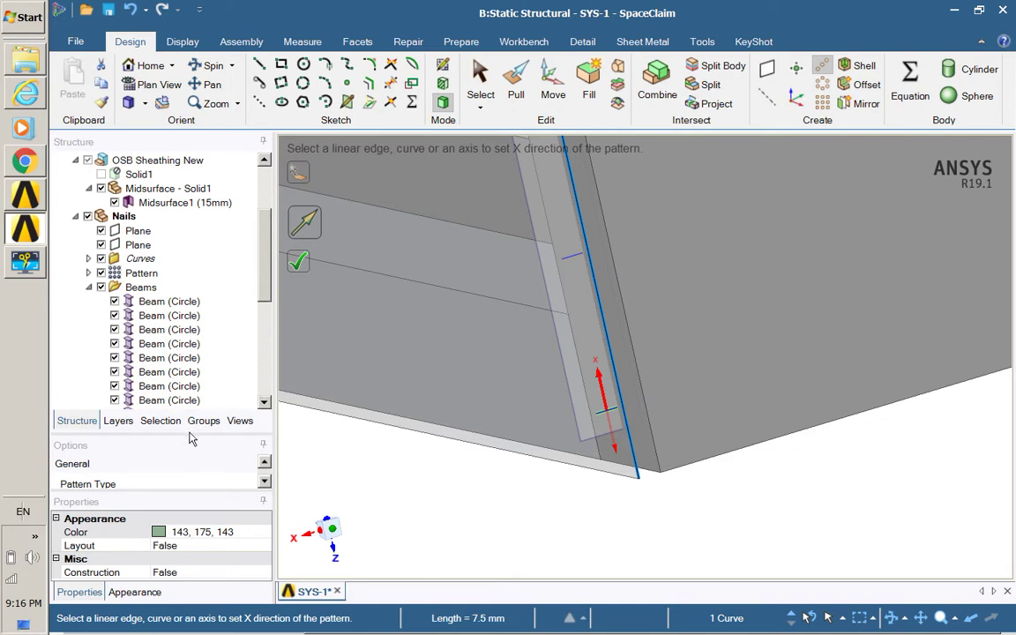
drag(188, 433, 185, 326)
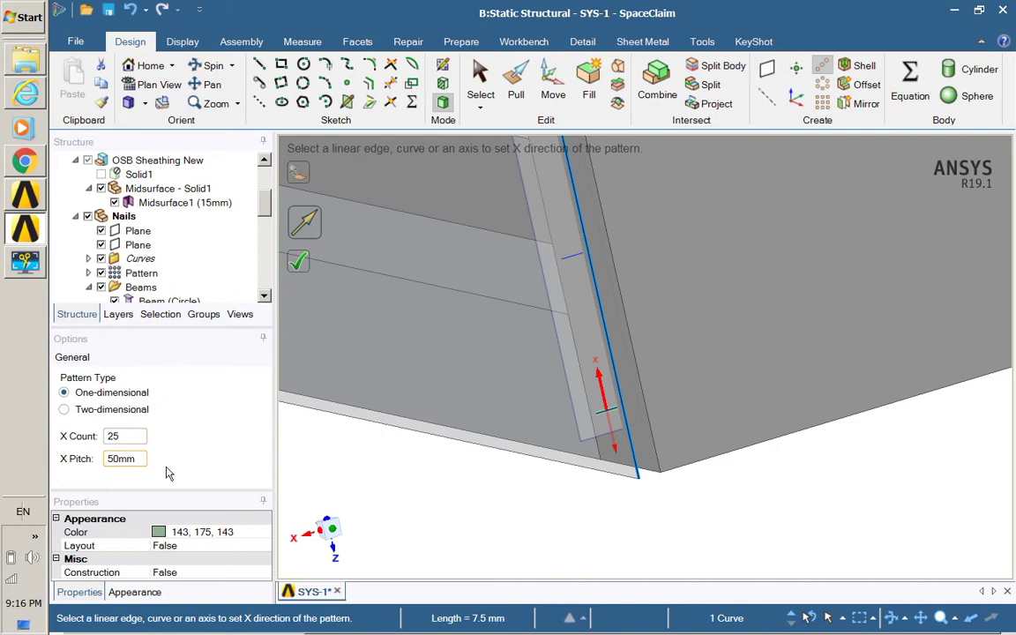
scroll(373, 436, up, 1)
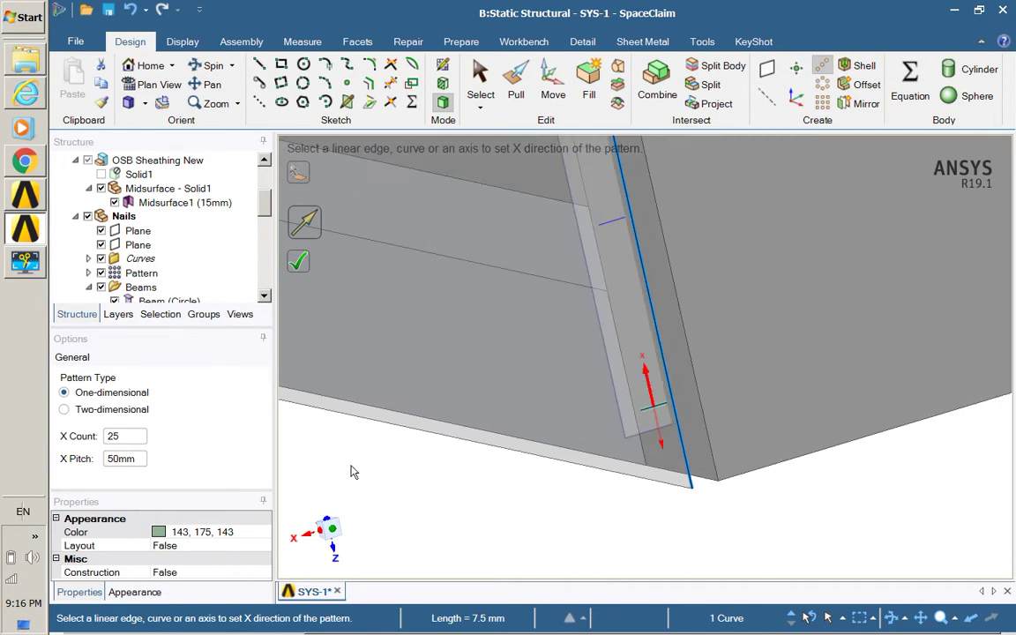
click(298, 261)
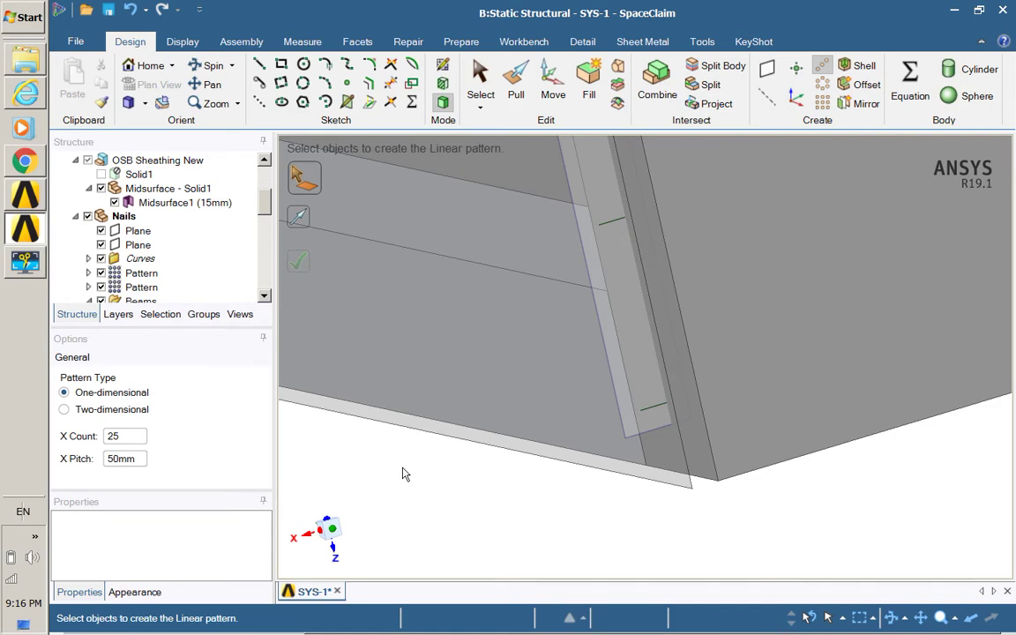
- Expand the Curves and Pattern groups under Nails and select the first pattern Line
scroll(402, 474, down, 5)
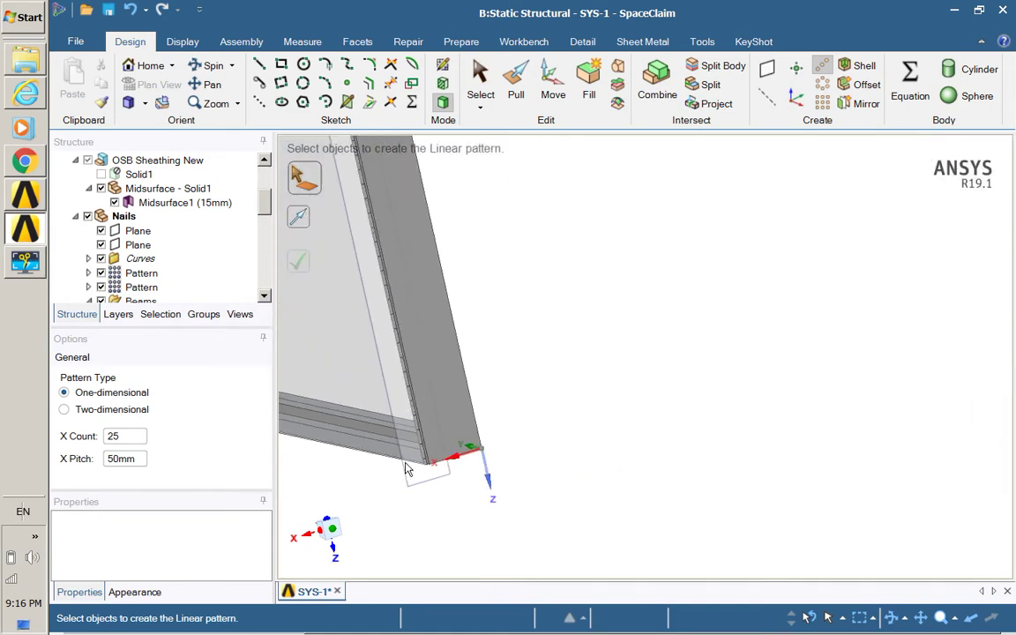
scroll(405, 470, down, 2)
scroll(348, 194, up, 2)
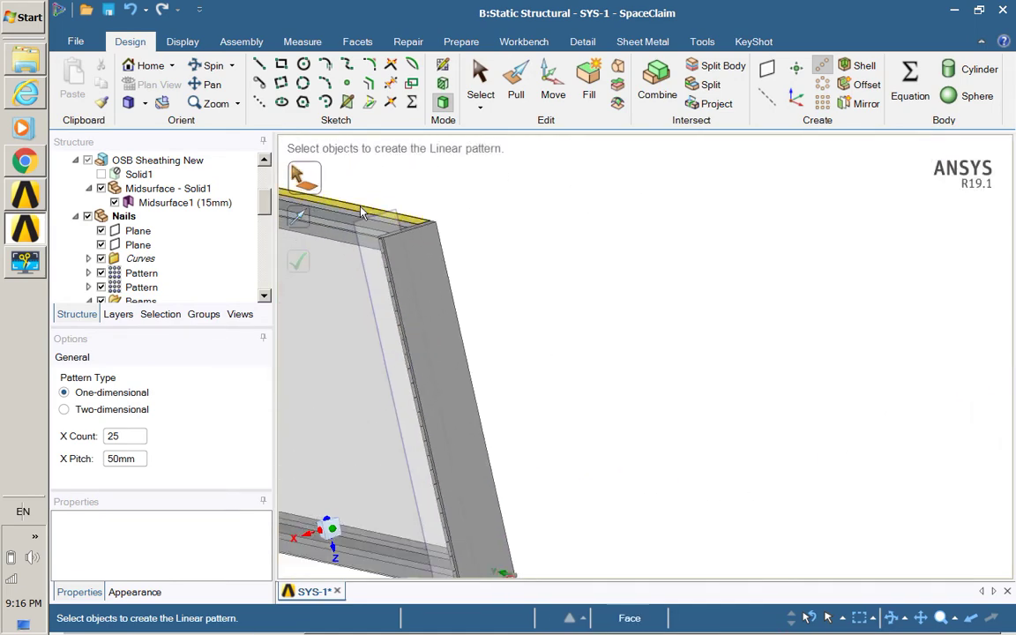
scroll(360, 212, down, 1)
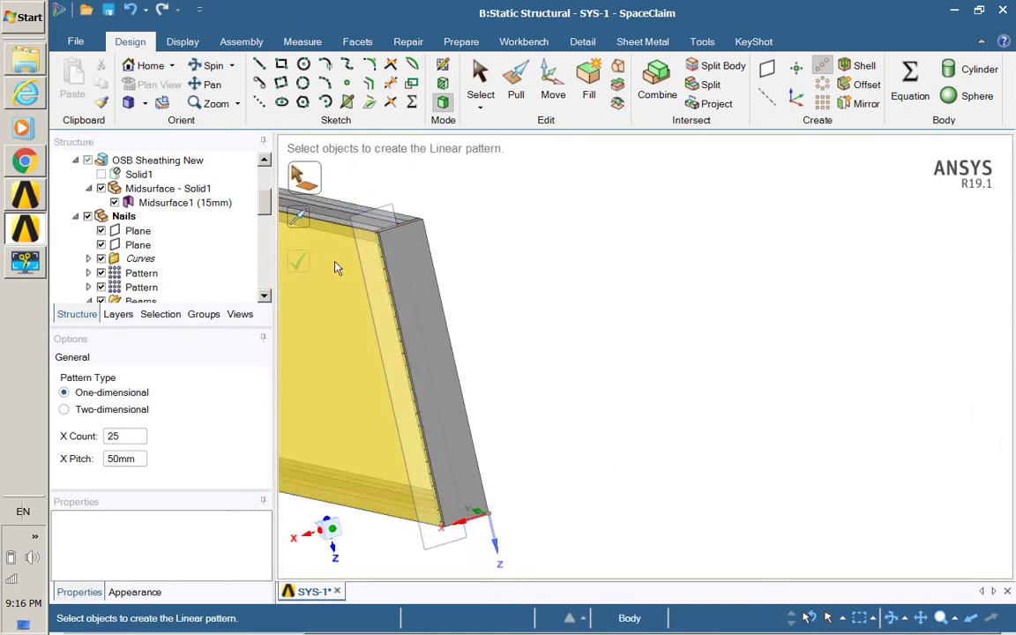
click(88, 259)
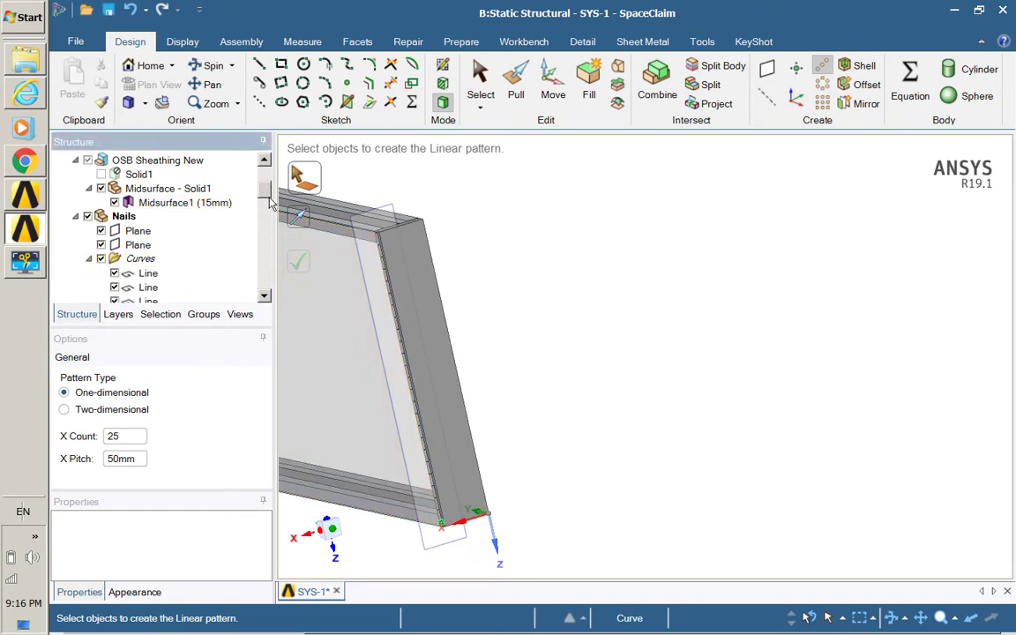
drag(269, 203, 267, 244)
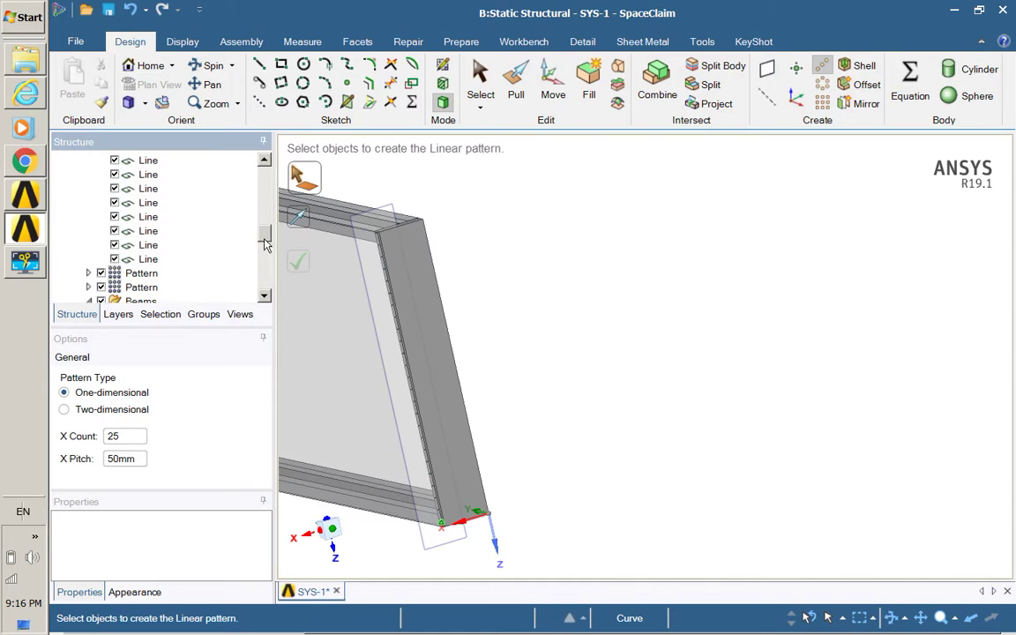
click(88, 272)
click(146, 173)
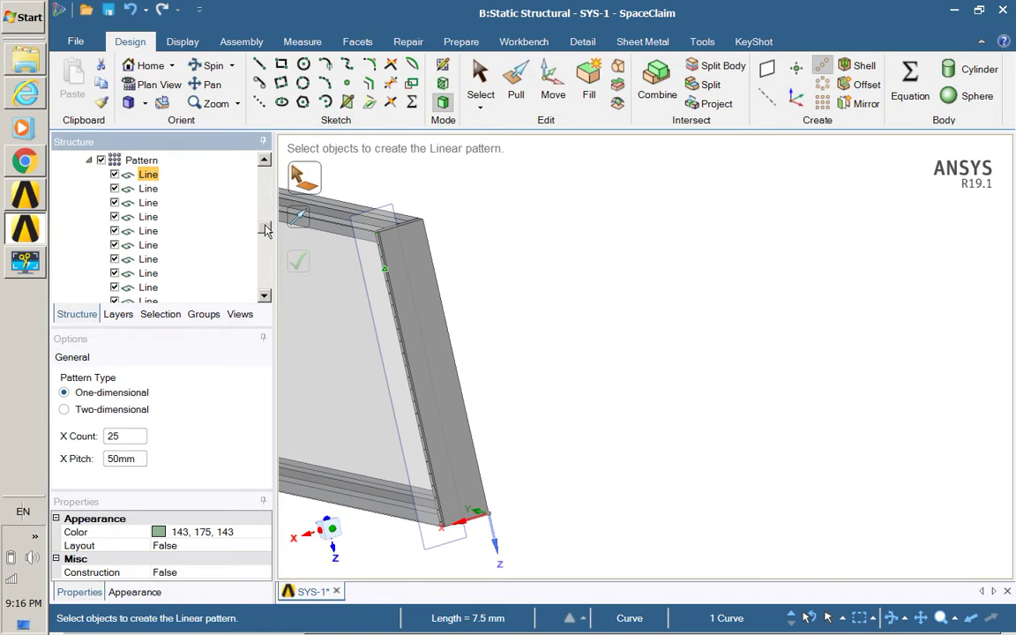
drag(267, 230, 267, 256)
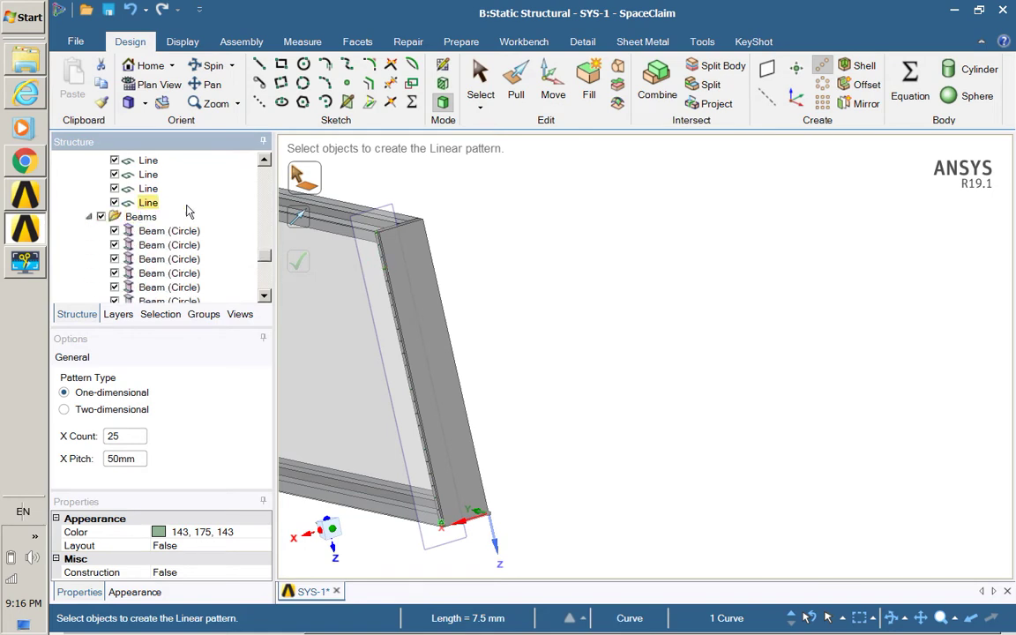
- Select all 25 nail pattern lines and create circular beams on them with Beams > Create
click(481, 88)
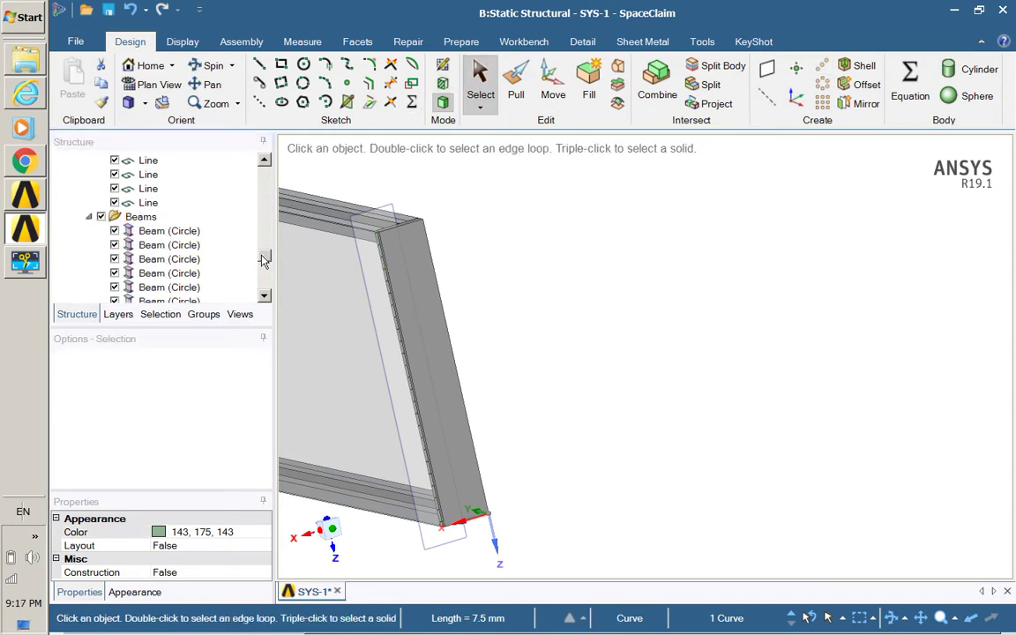
drag(264, 259, 265, 222)
click(147, 258)
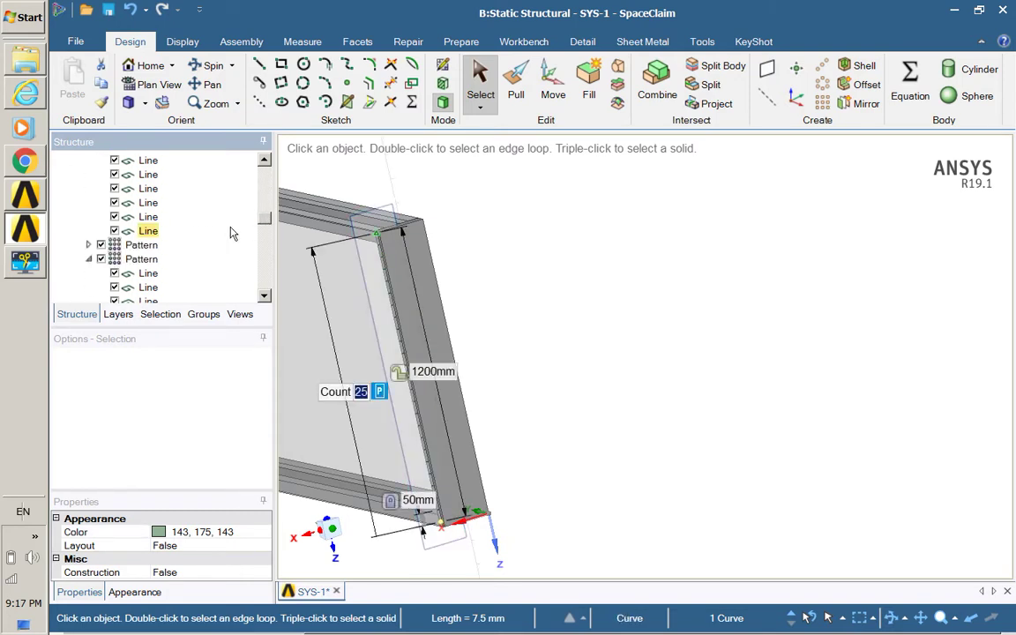
shift+click(148, 231)
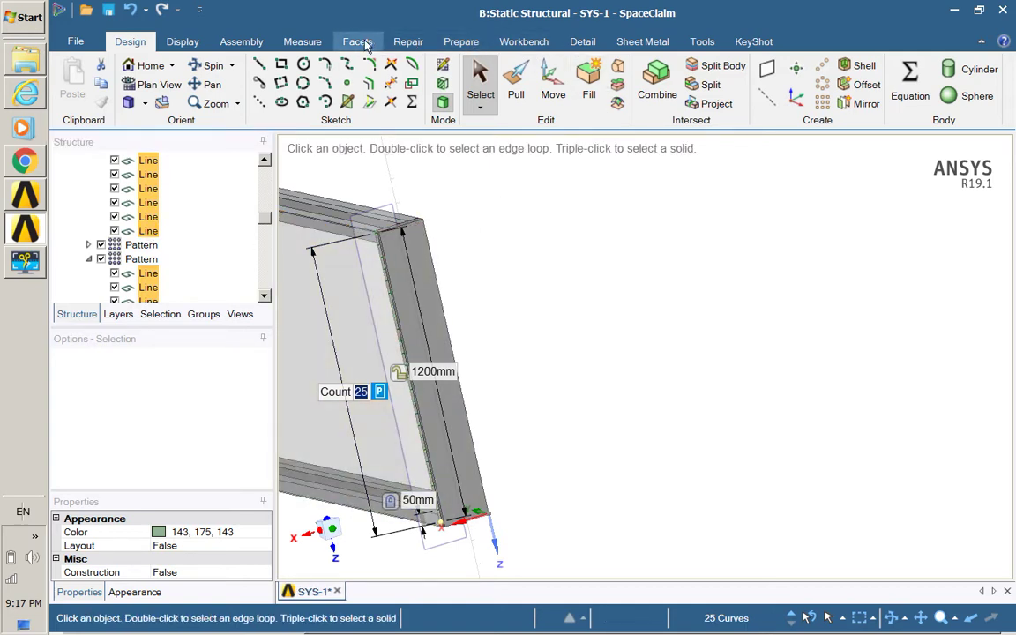
click(459, 41)
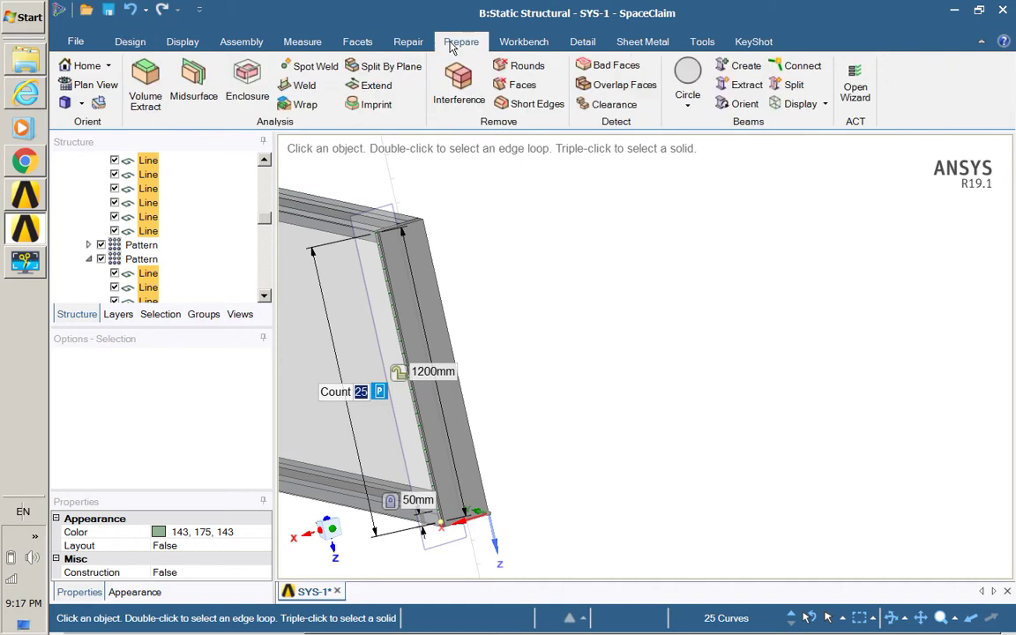
click(740, 73)
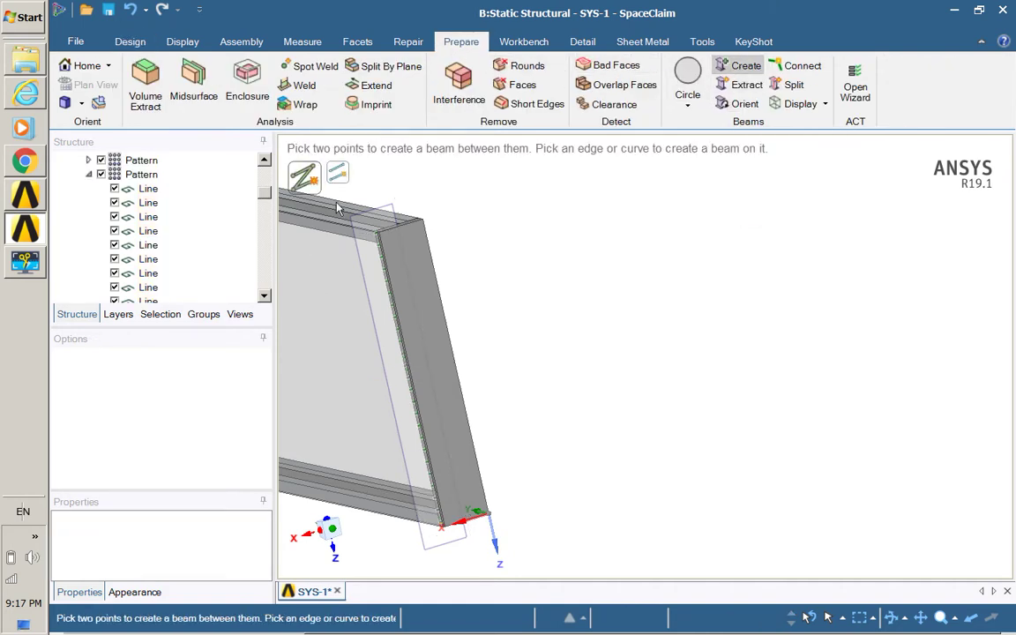
drag(264, 191, 267, 289)
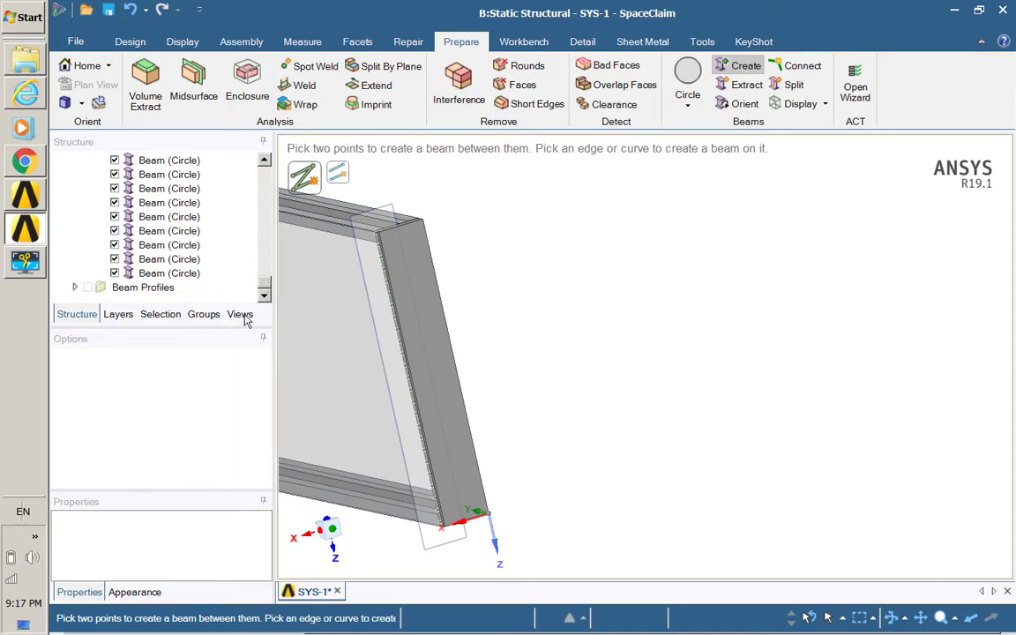
scroll(238, 212, up, 10)
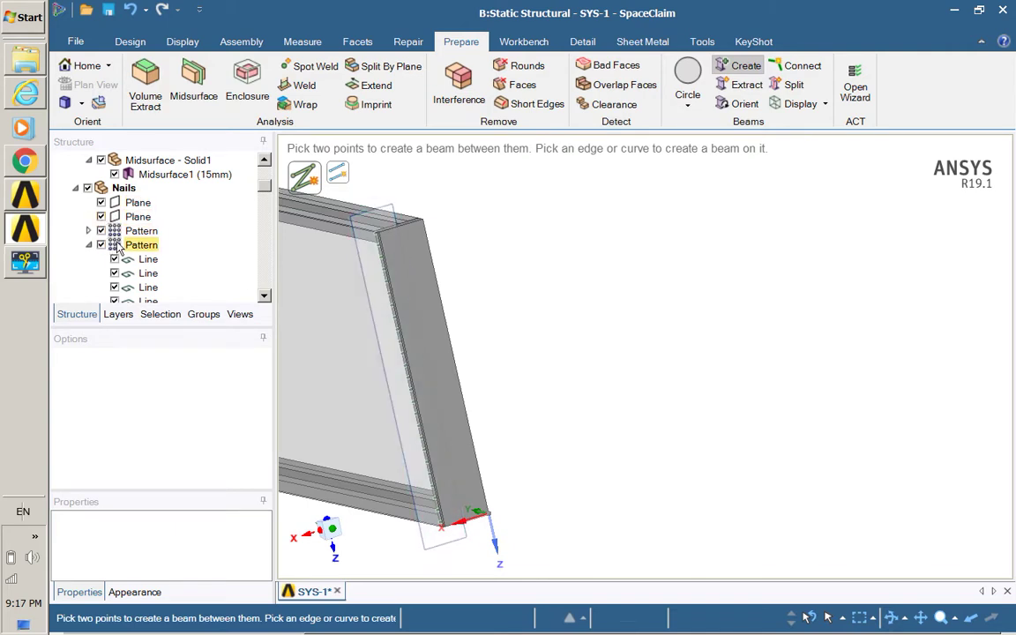
click(87, 245)
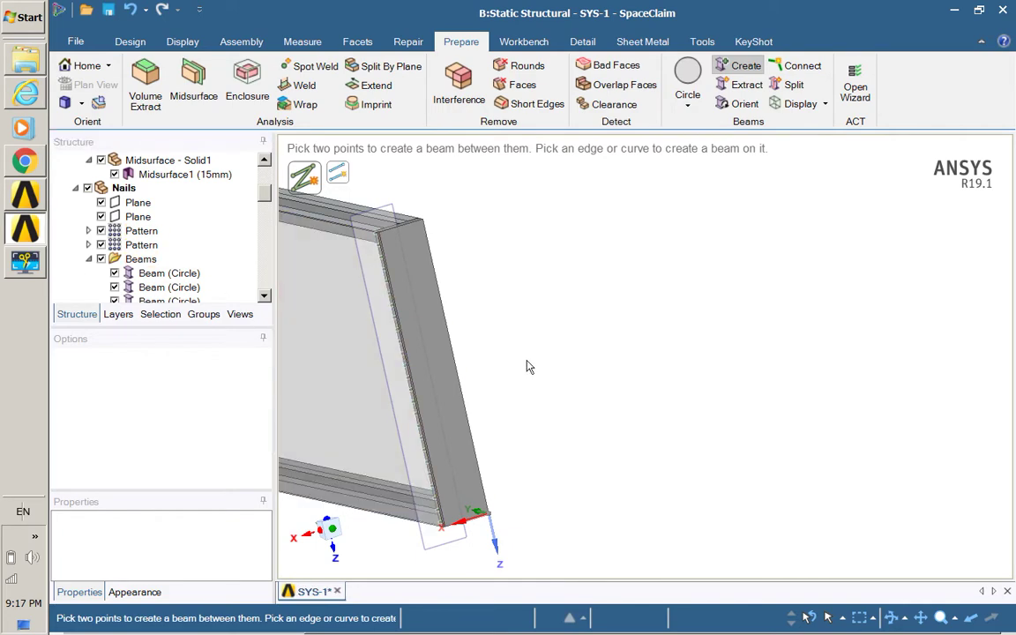
middle_drag(528, 365, 707, 215)
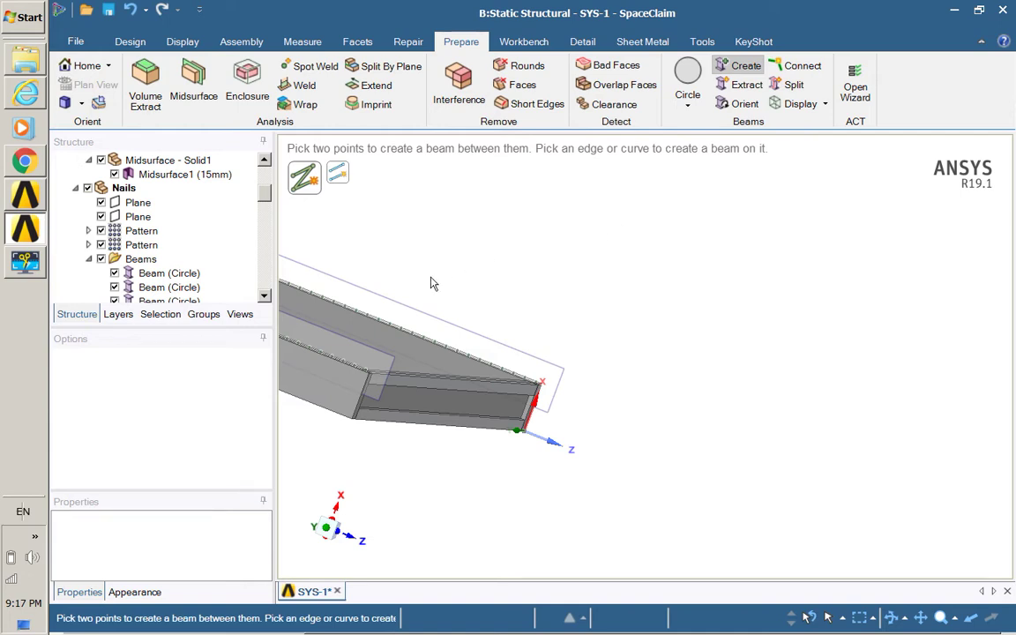
- Inspect the beams along the nailed edge and enlarge the Structure tree to show Assembly2* down to Nails
middle_drag(402, 261, 240, 243)
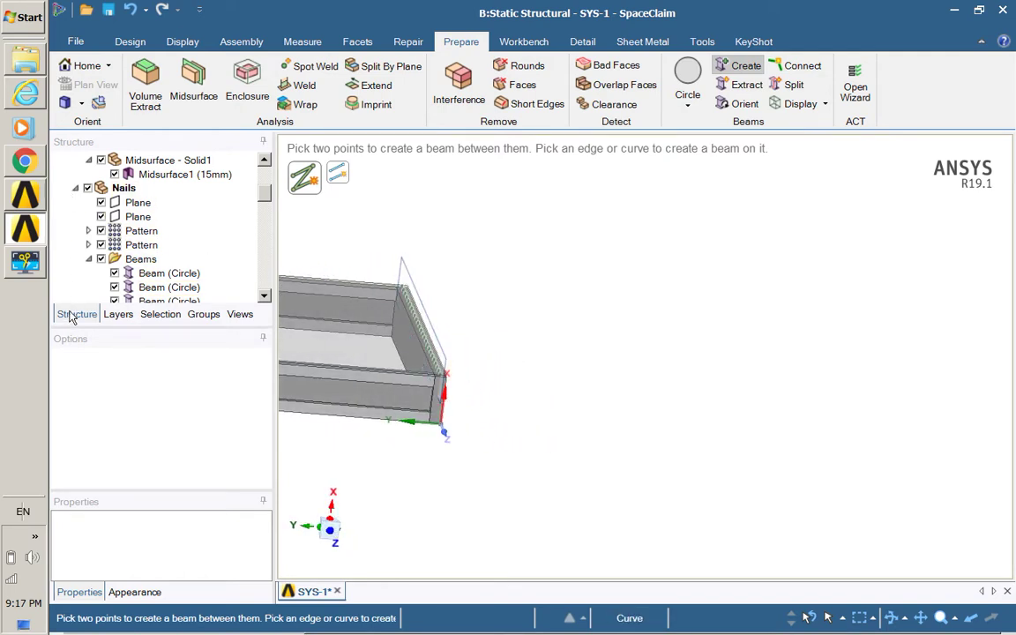
scroll(159, 247, up, 3)
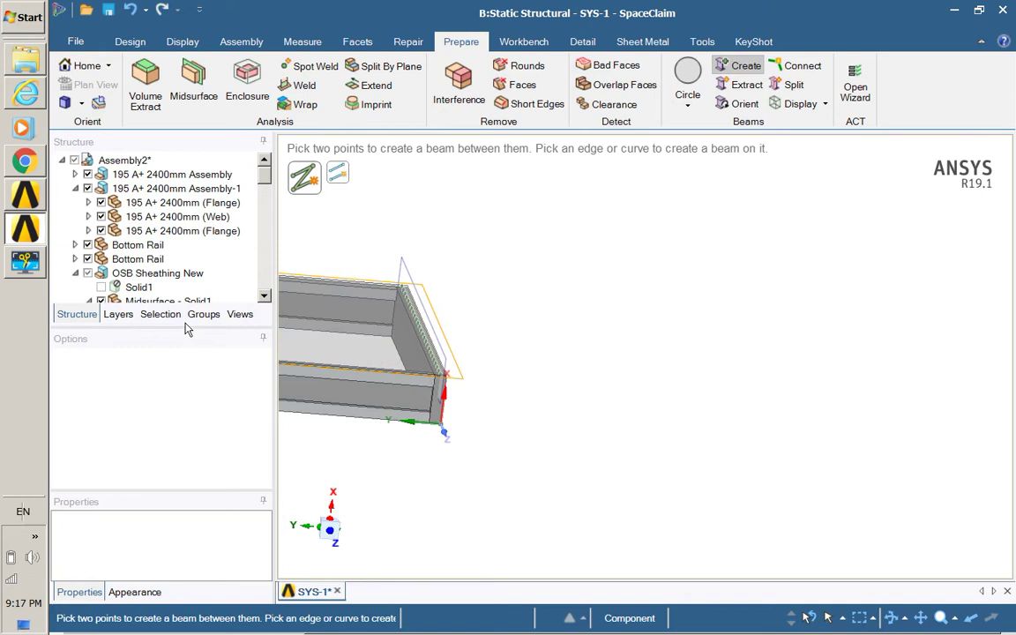
drag(184, 327, 188, 433)
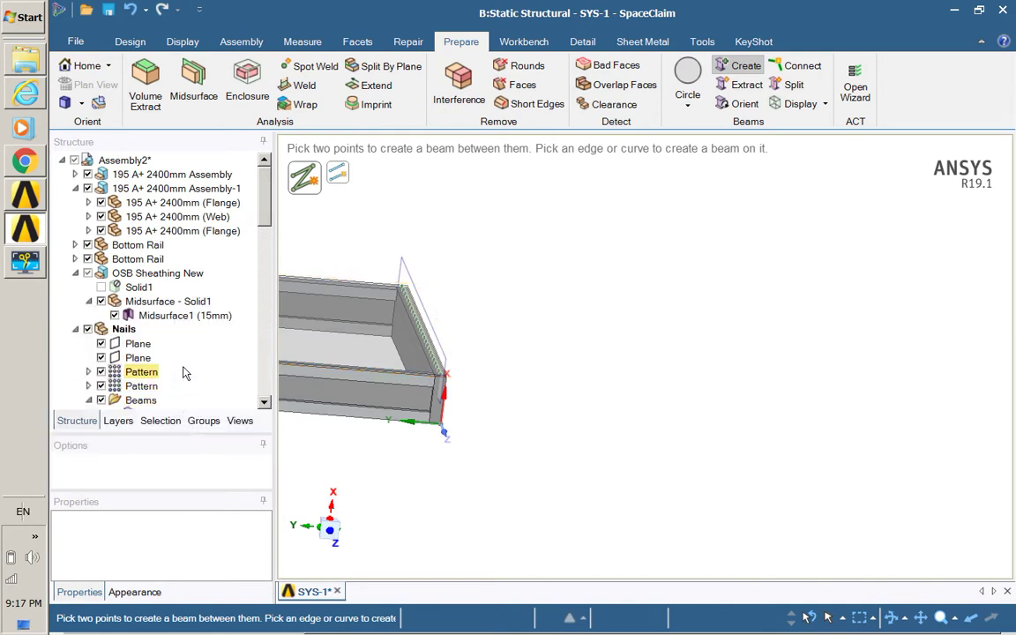
- Add a new empty component named NailedAssy under Assembly2*
click(120, 163)
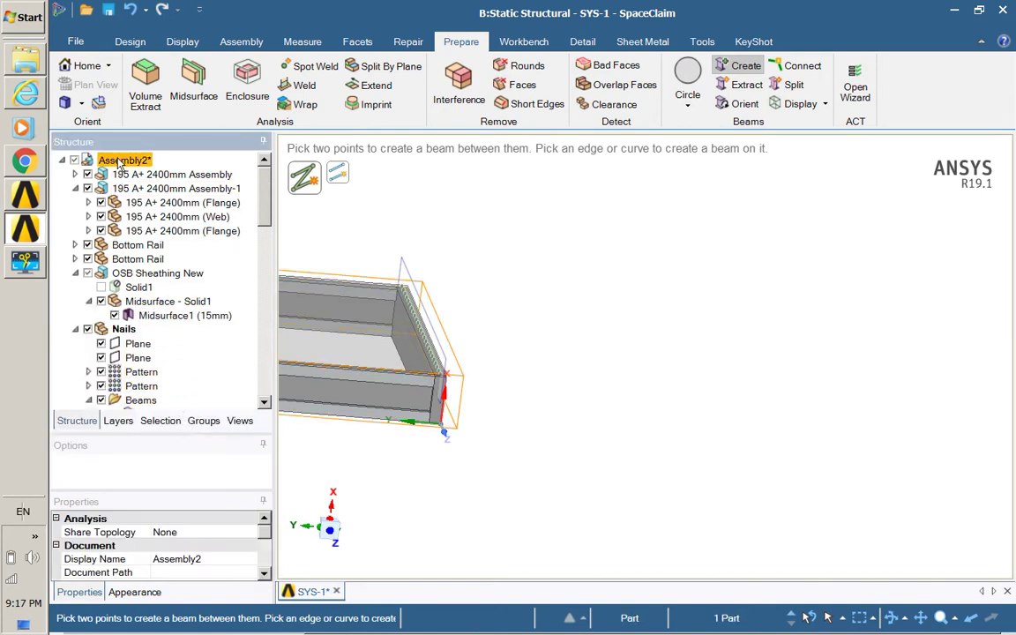
right_click(120, 163)
click(148, 250)
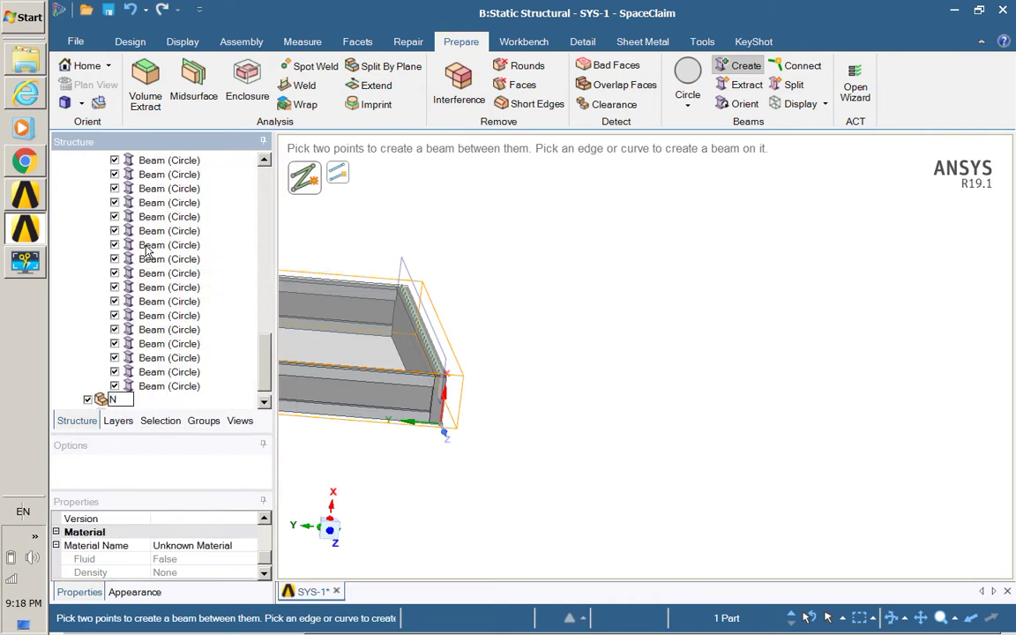
text(ailedAssy)
click(146, 247)
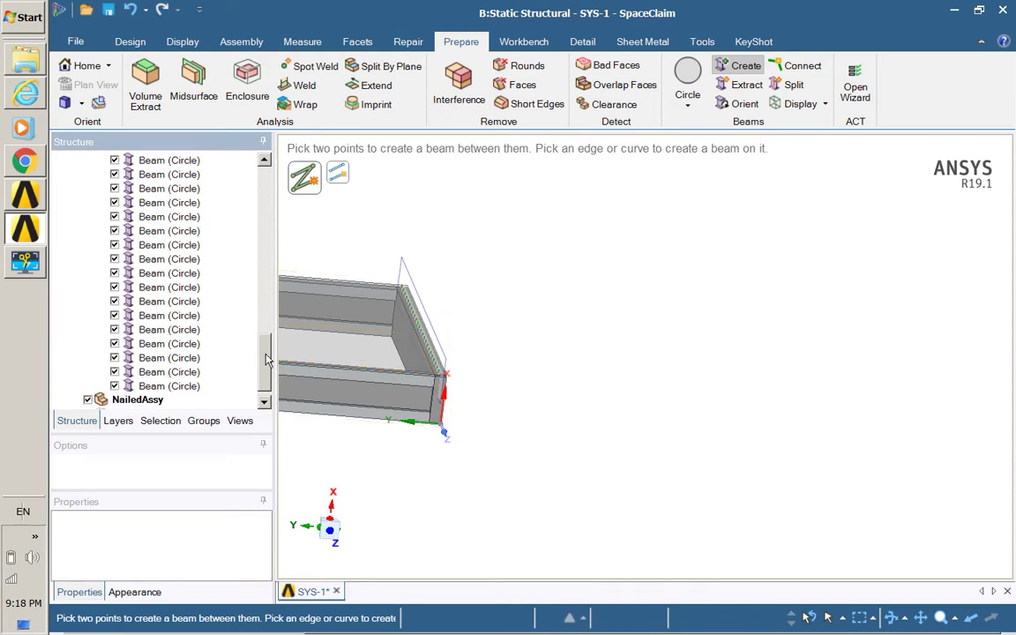
- Move both Bottom Rails, OSB Sheathing New and Nails into NailedAssy
drag(267, 315, 269, 232)
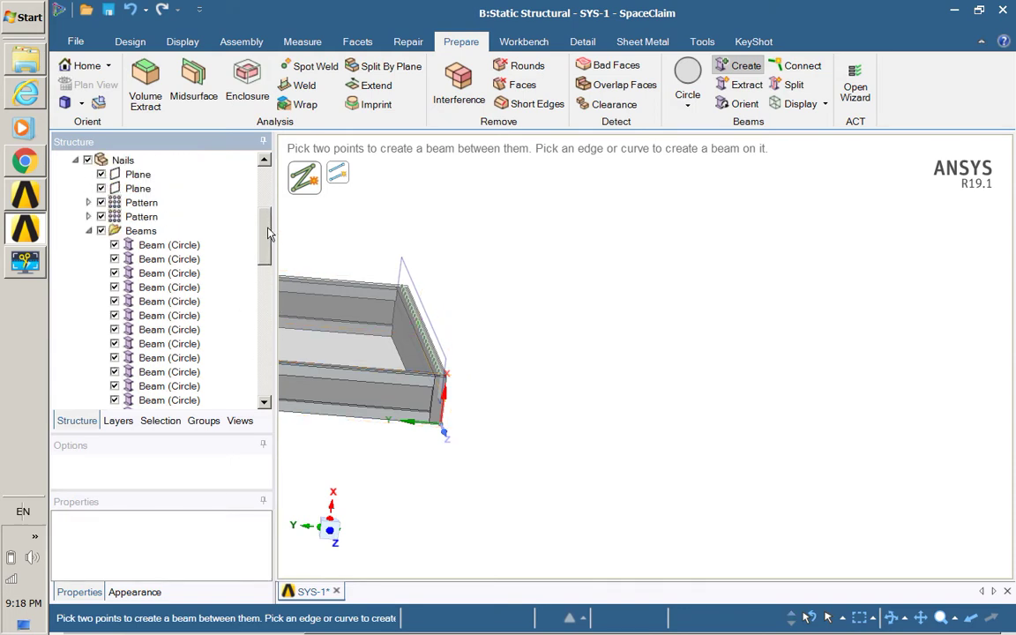
click(88, 230)
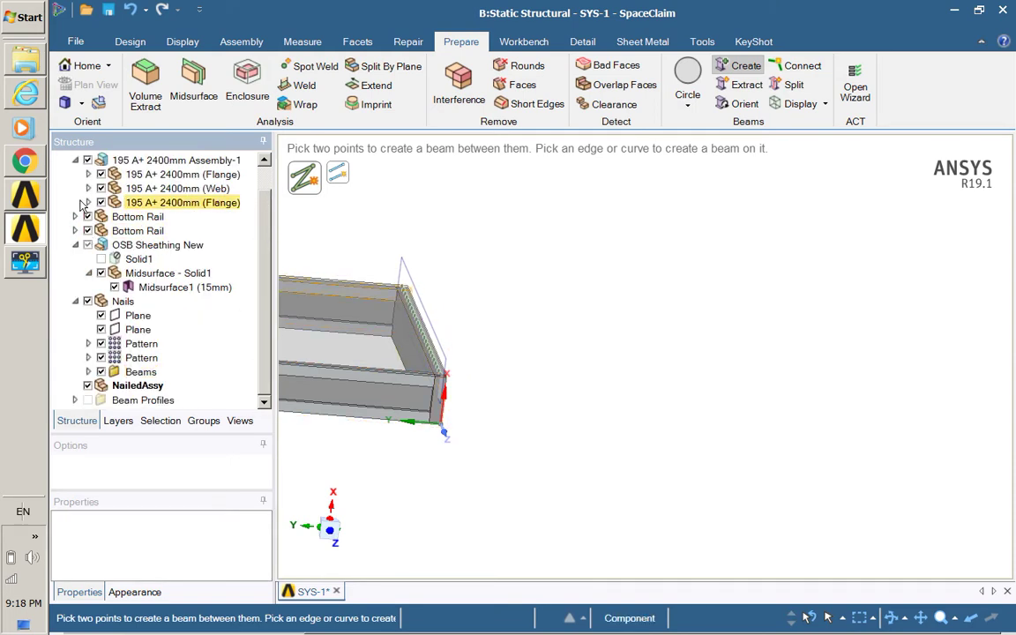
click(76, 301)
click(88, 301)
click(123, 274)
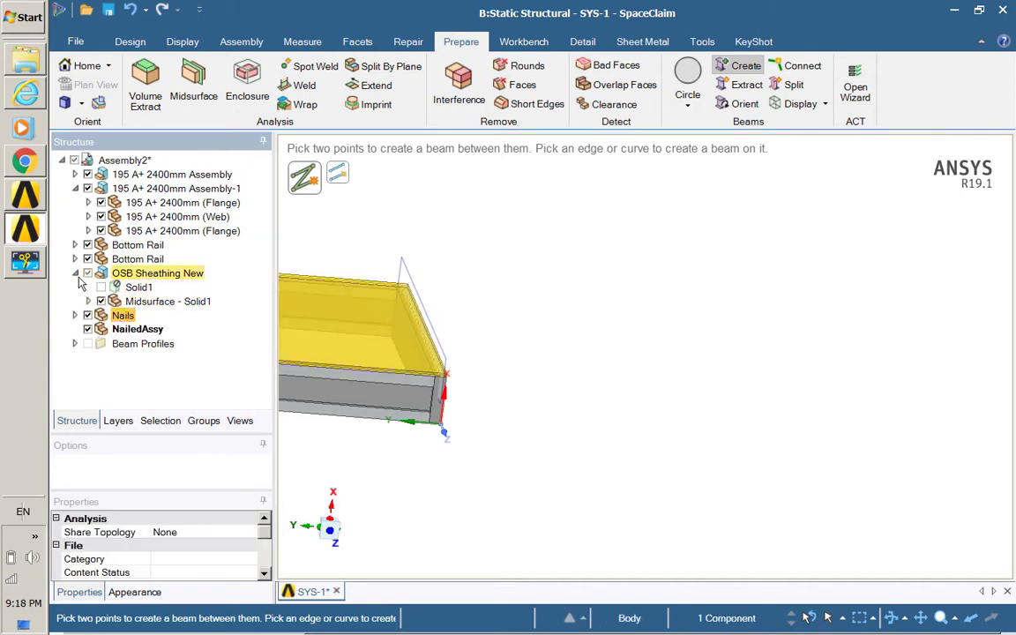
click(75, 274)
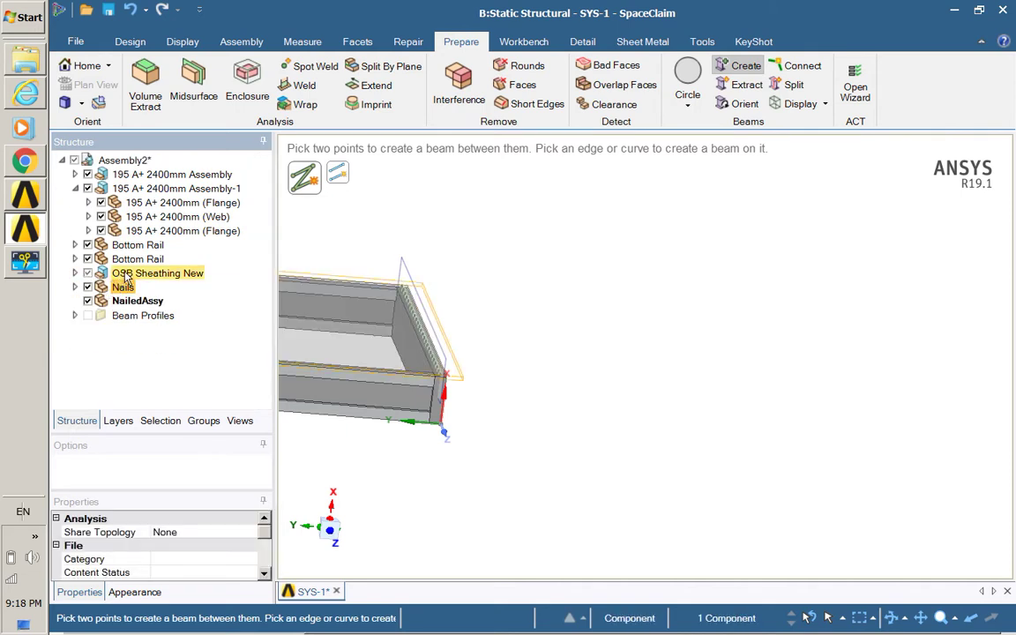
click(137, 244)
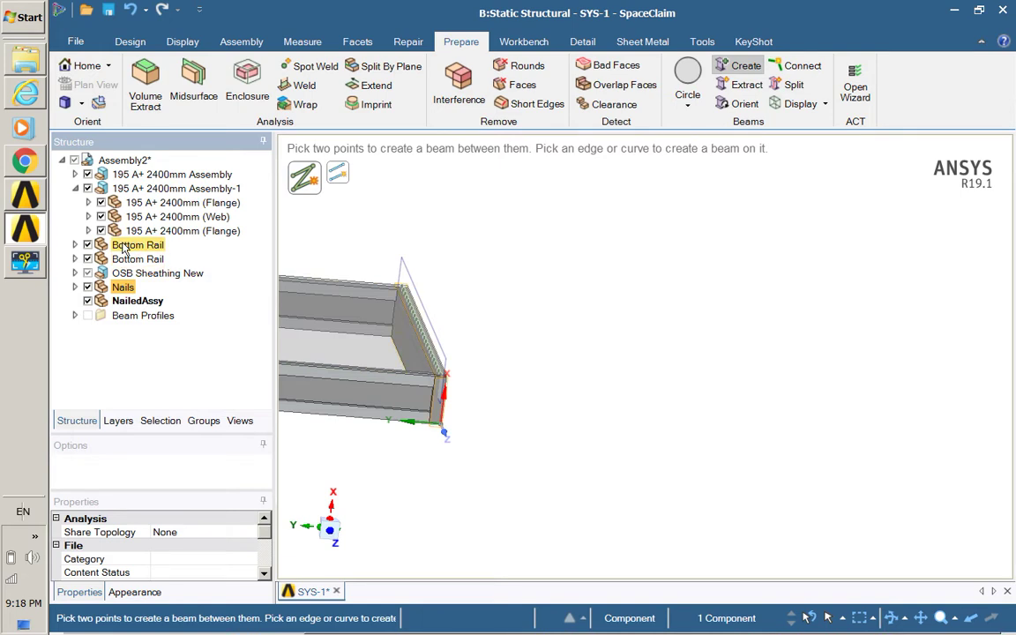
shift+click(123, 286)
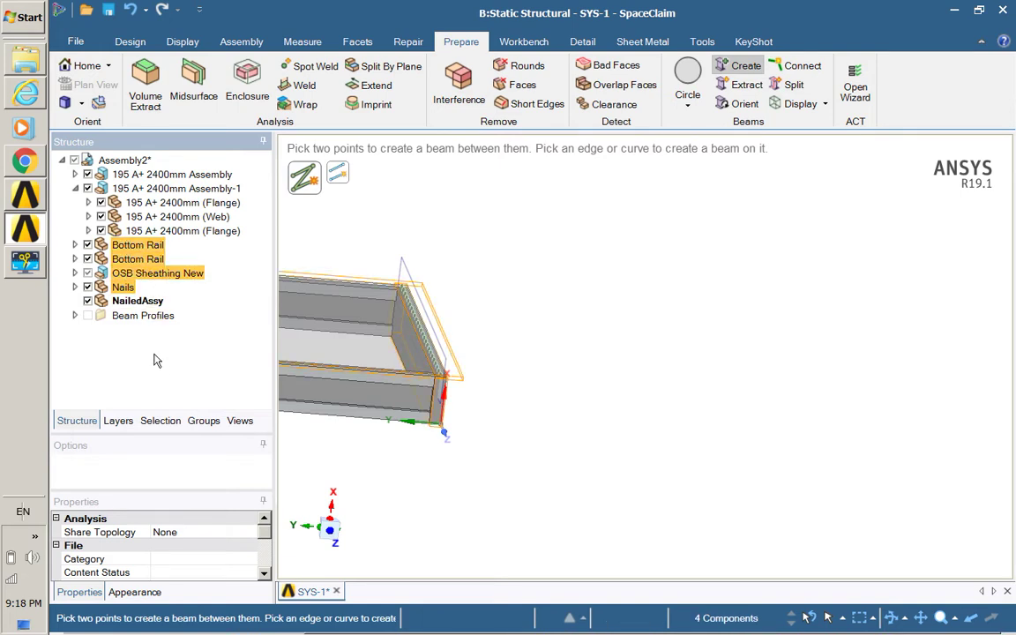
mouse_move(123, 289)
mouse_down()
mouse_move(113, 274)
mouse_move(126, 302)
mouse_up()
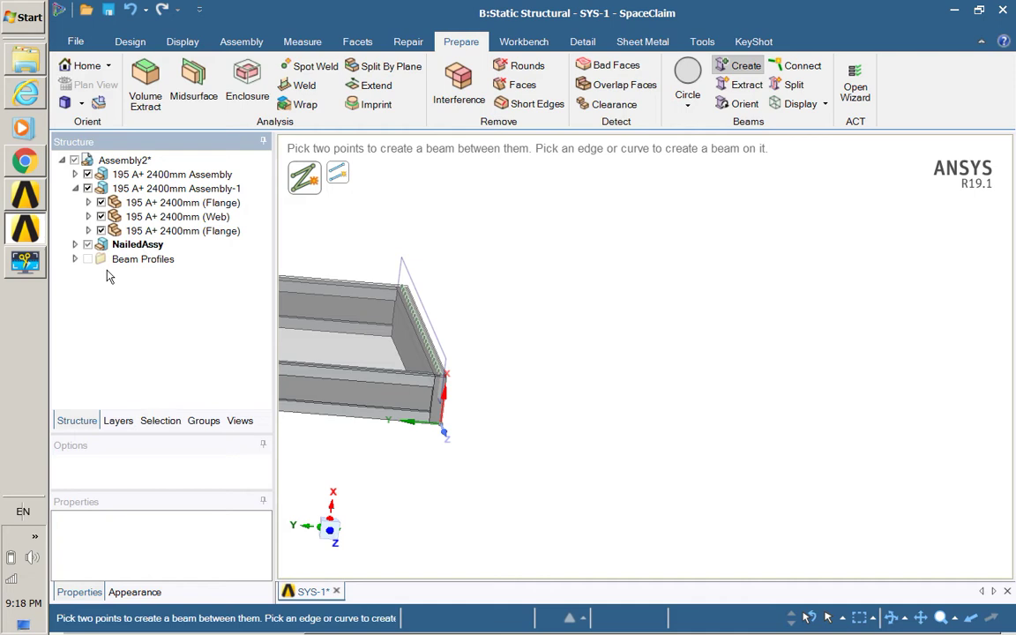
- Change NailedAssy's Share Topology property from None to Share
click(123, 244)
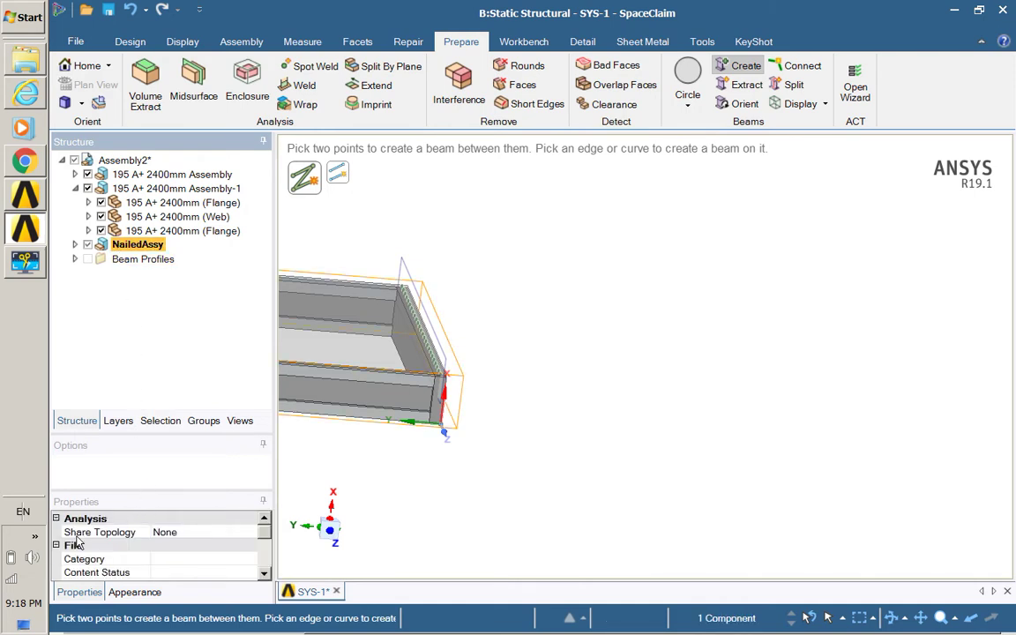
click(250, 533)
click(250, 532)
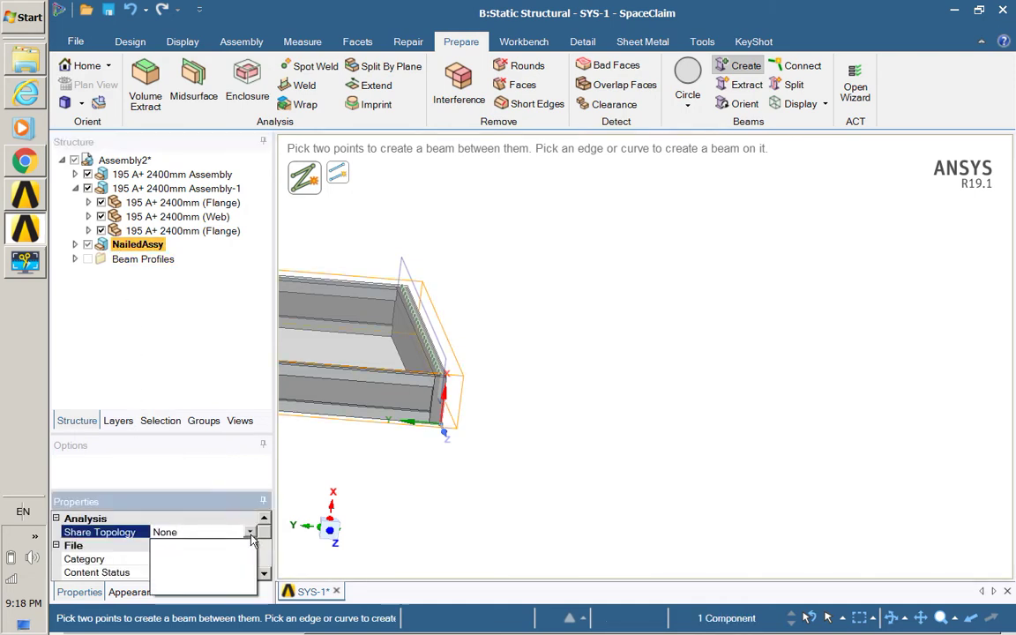
click(166, 571)
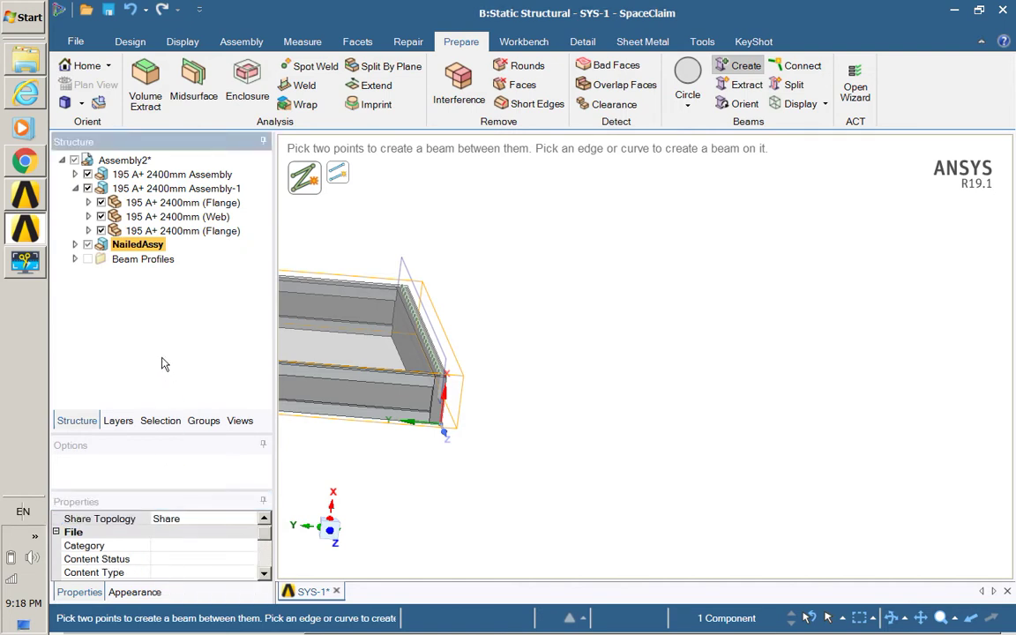
click(122, 189)
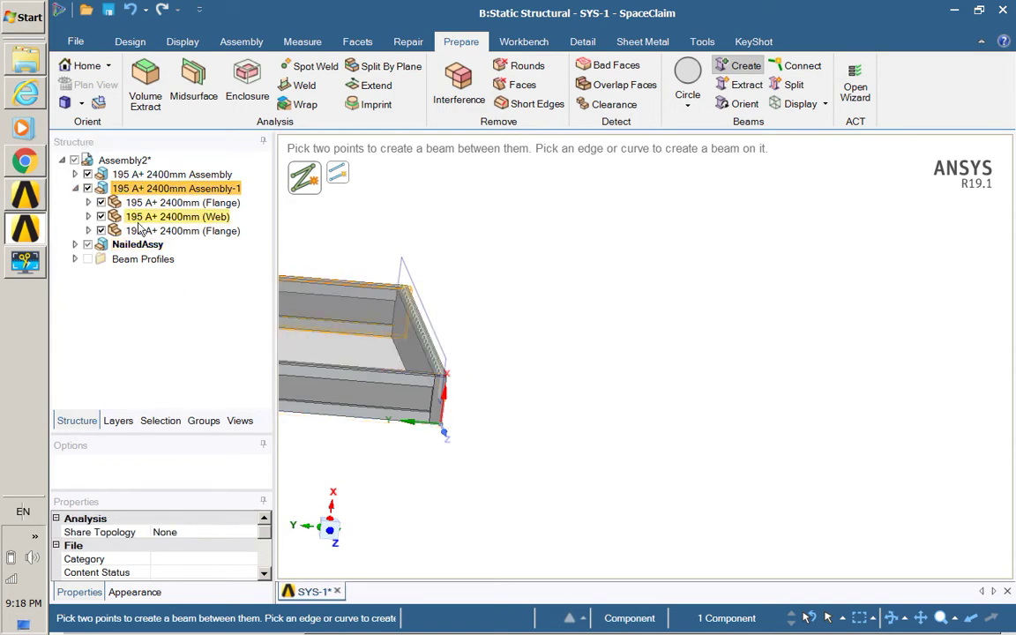
- Hide everything except the 195 A+ 2400mm Assembly-1 component
click(522, 297)
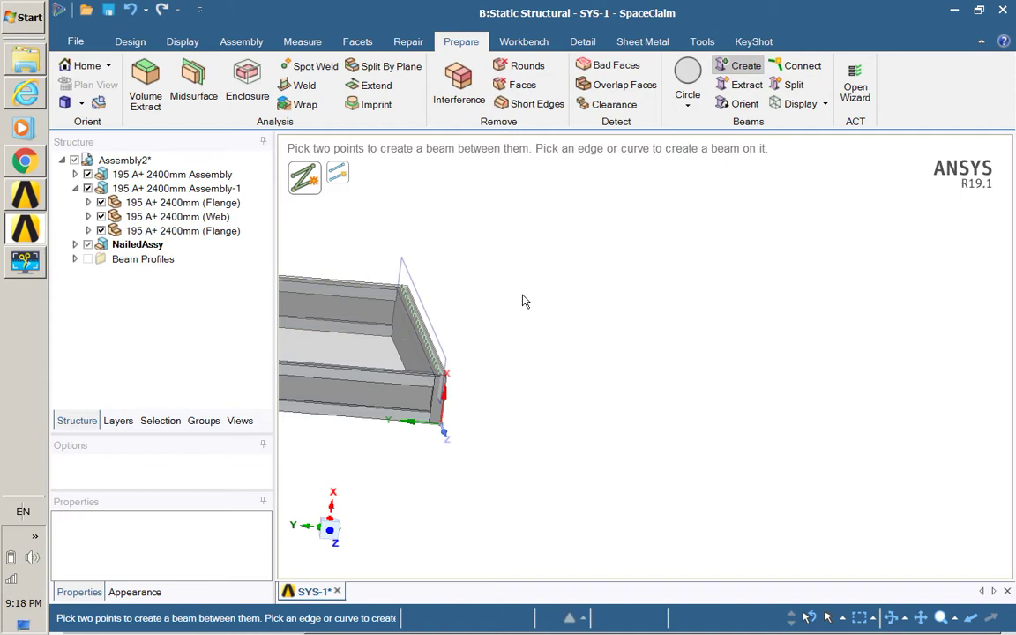
middle_drag(522, 297, 280, 256)
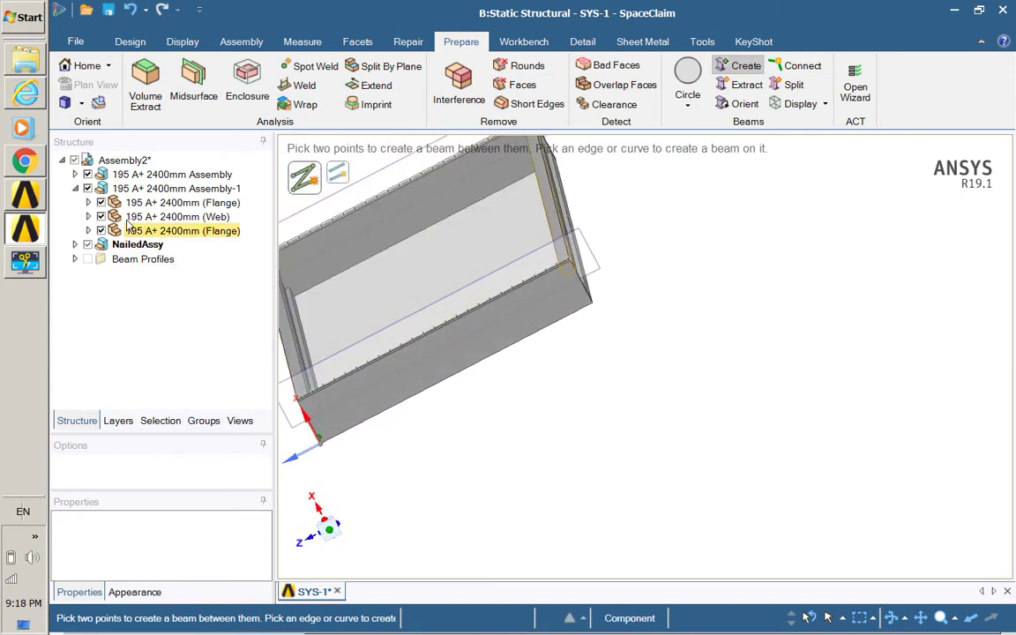
click(136, 191)
right_click(137, 194)
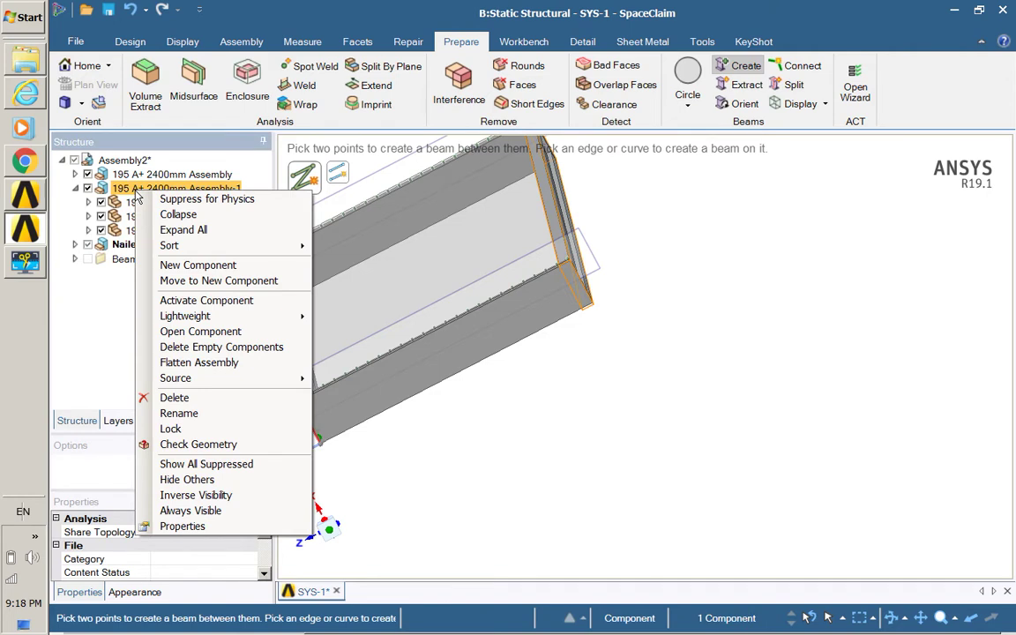
click(150, 482)
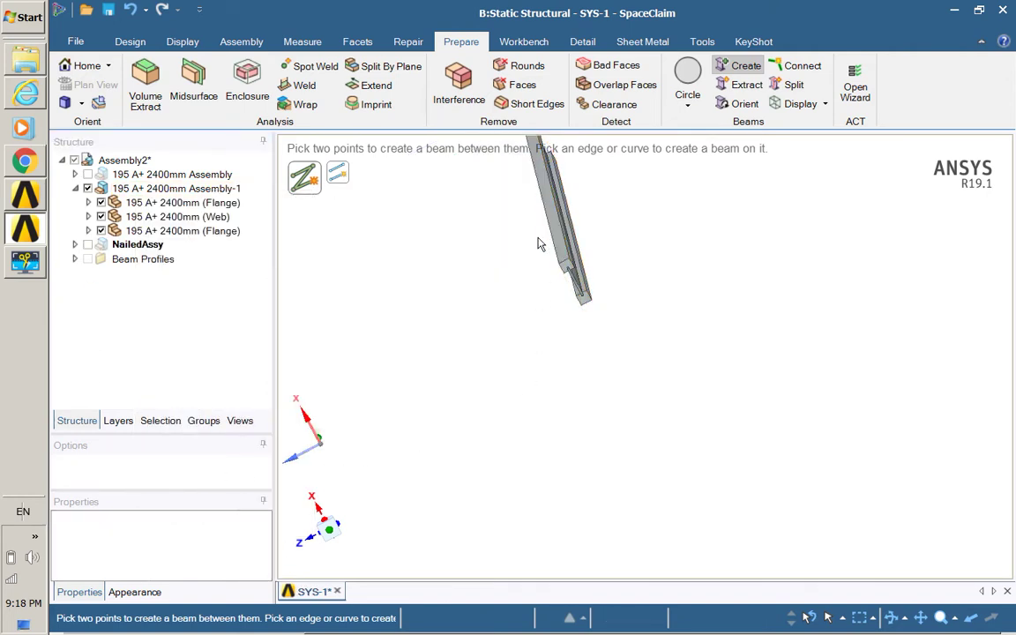
scroll(549, 260, up, 4)
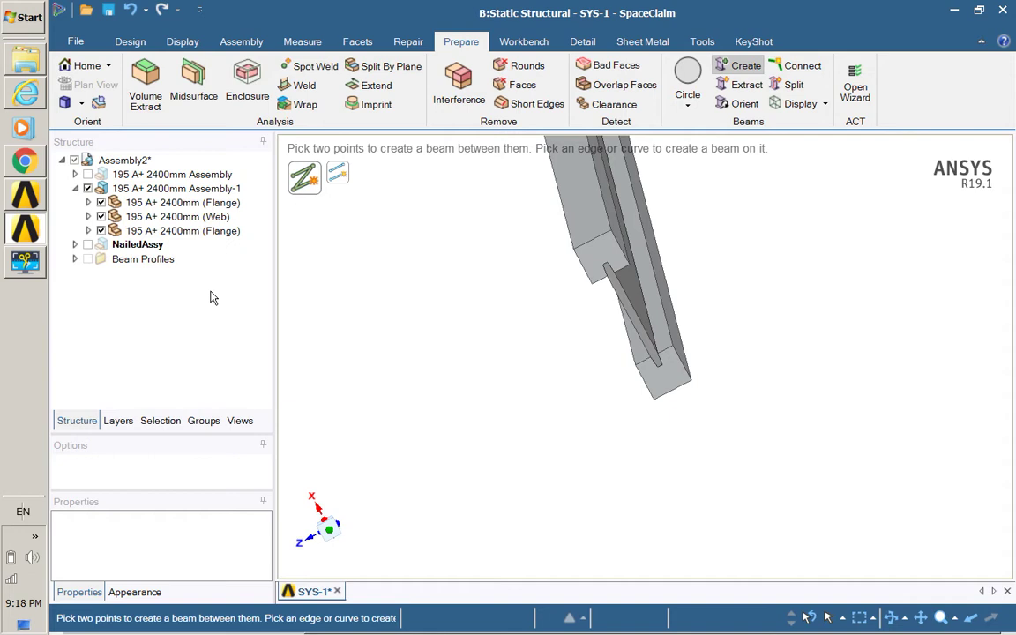
- Set Share Topology to Share for Assembly-1 and for the 195 A+ 2400mm Assembly
click(170, 190)
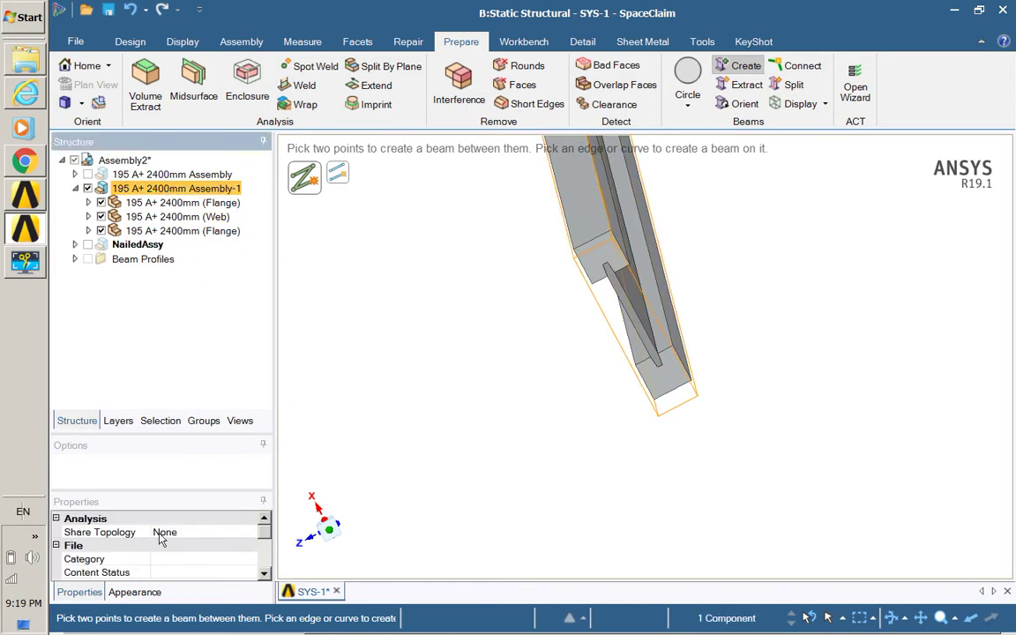
click(227, 533)
click(230, 533)
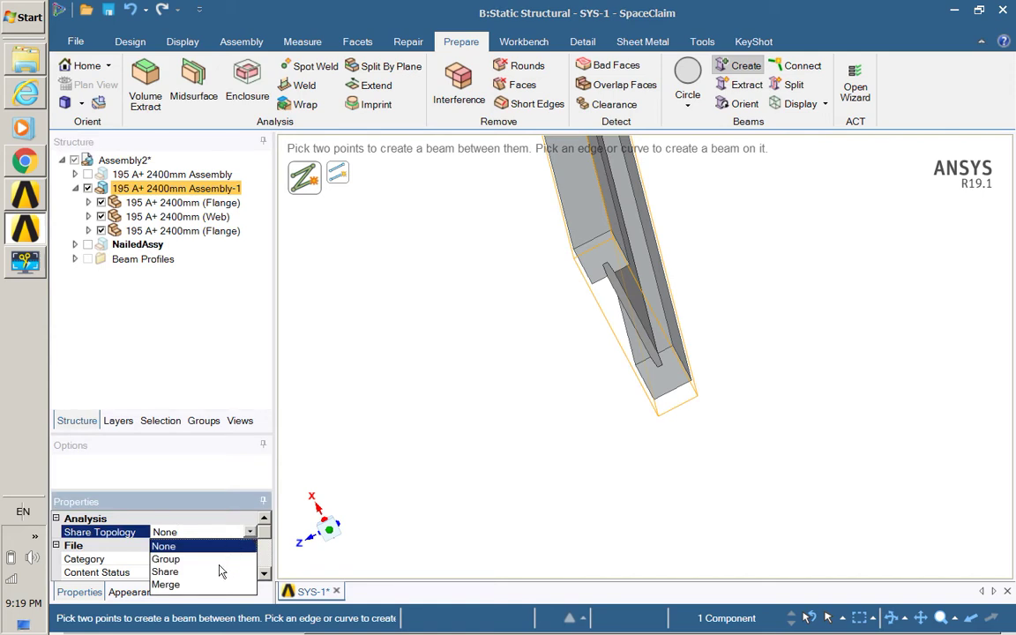
click(164, 571)
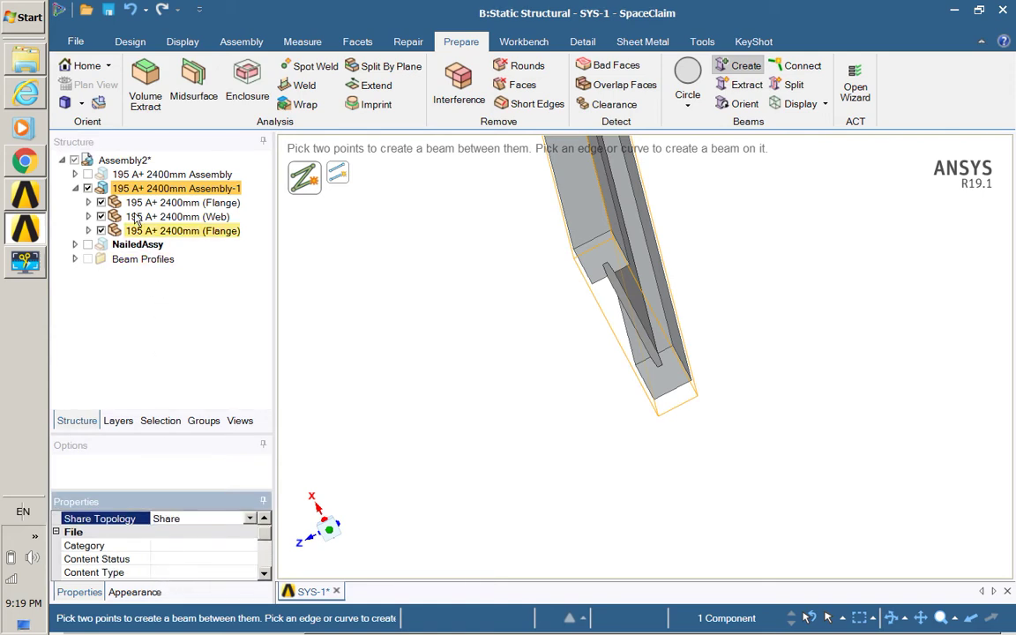
click(127, 174)
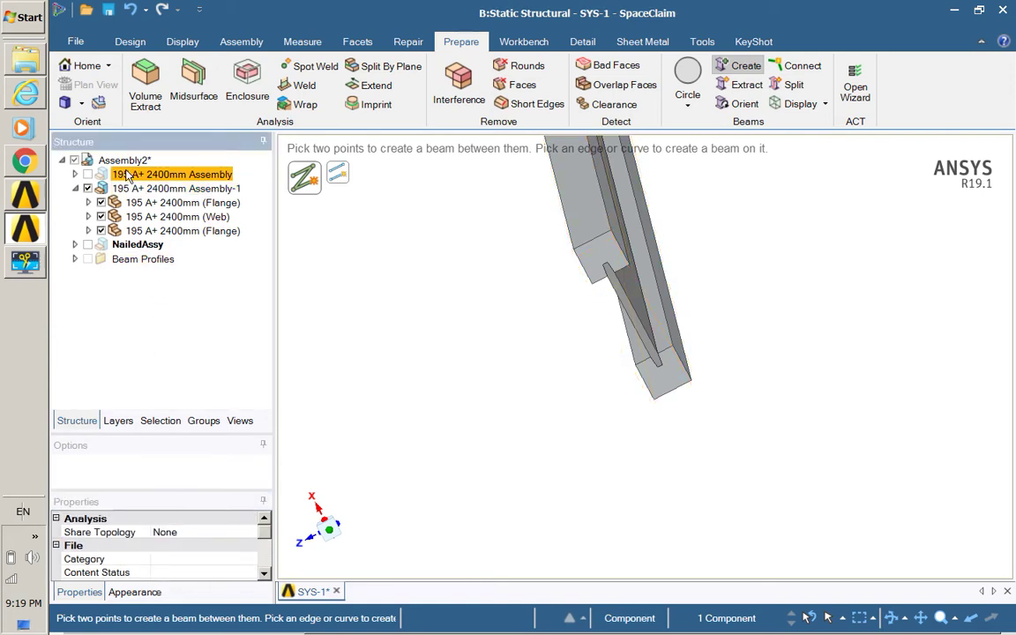
click(244, 533)
click(250, 532)
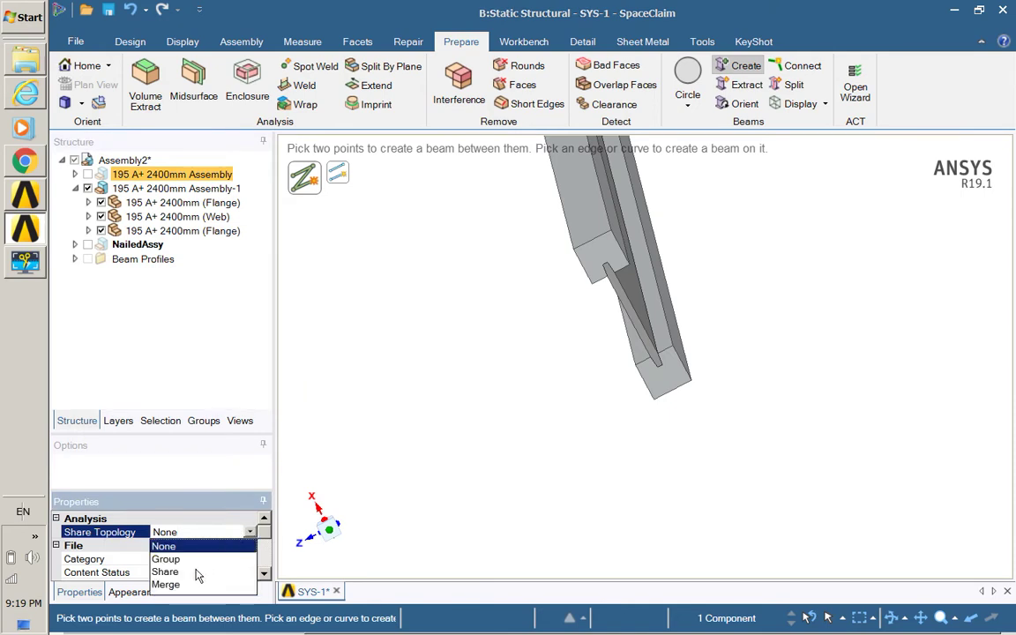
click(165, 572)
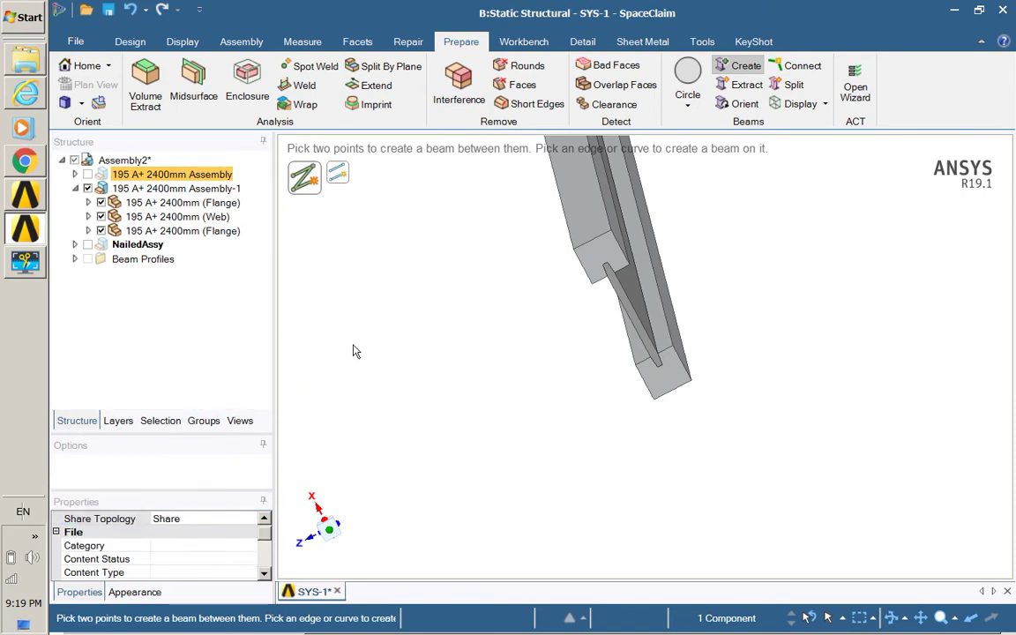
middle_drag(482, 340, 482, 305)
scroll(482, 303, up, 5)
scroll(482, 303, down, 6)
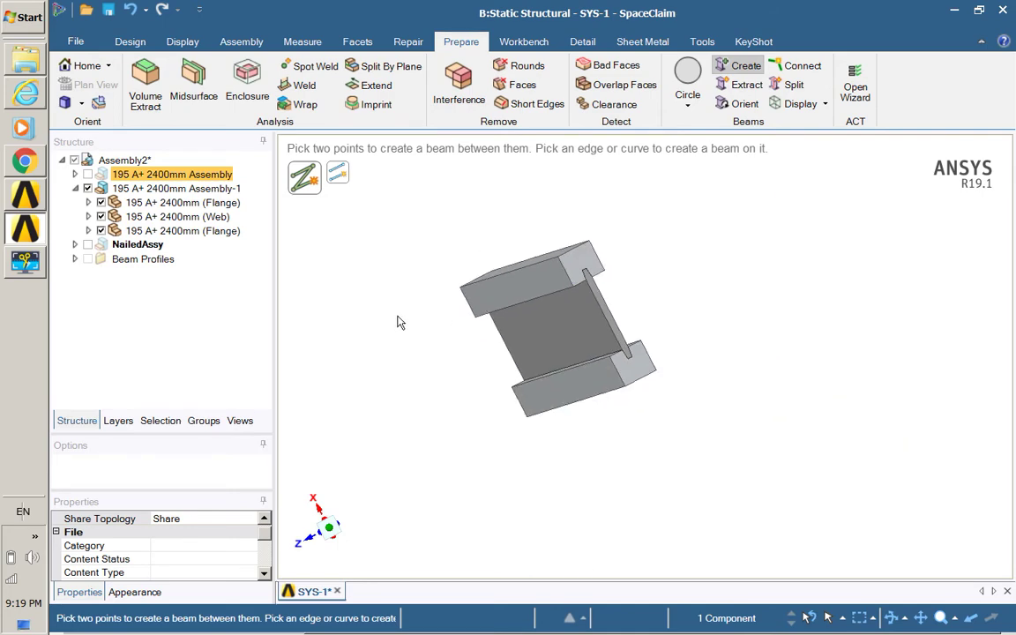
- Make the 195 A+ 2400mm Assembly and NailedAssy visible again to show the full wall panel
right_click(105, 164)
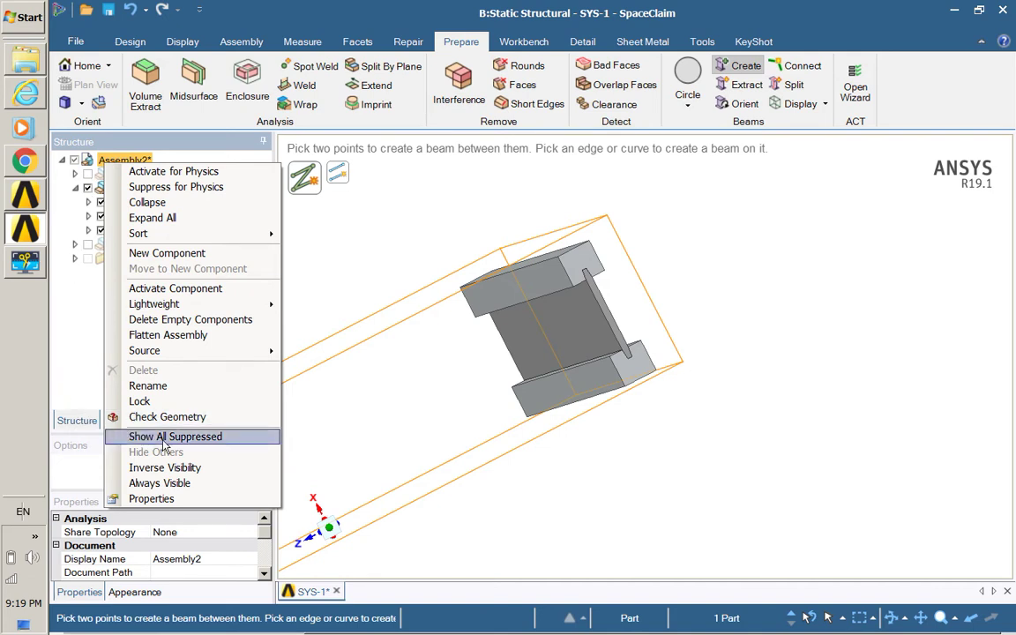
click(376, 469)
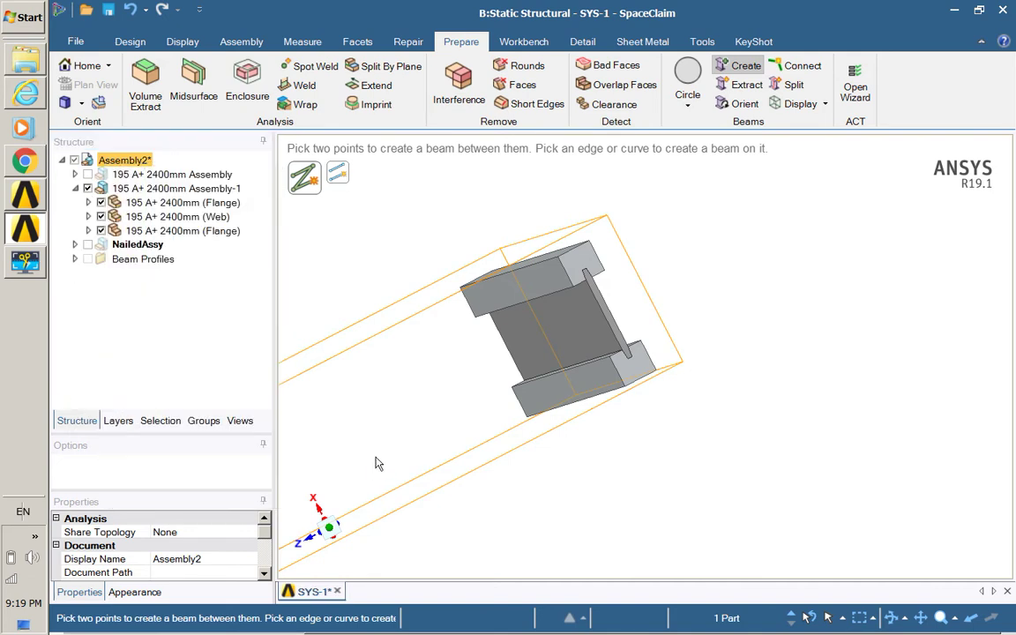
click(88, 174)
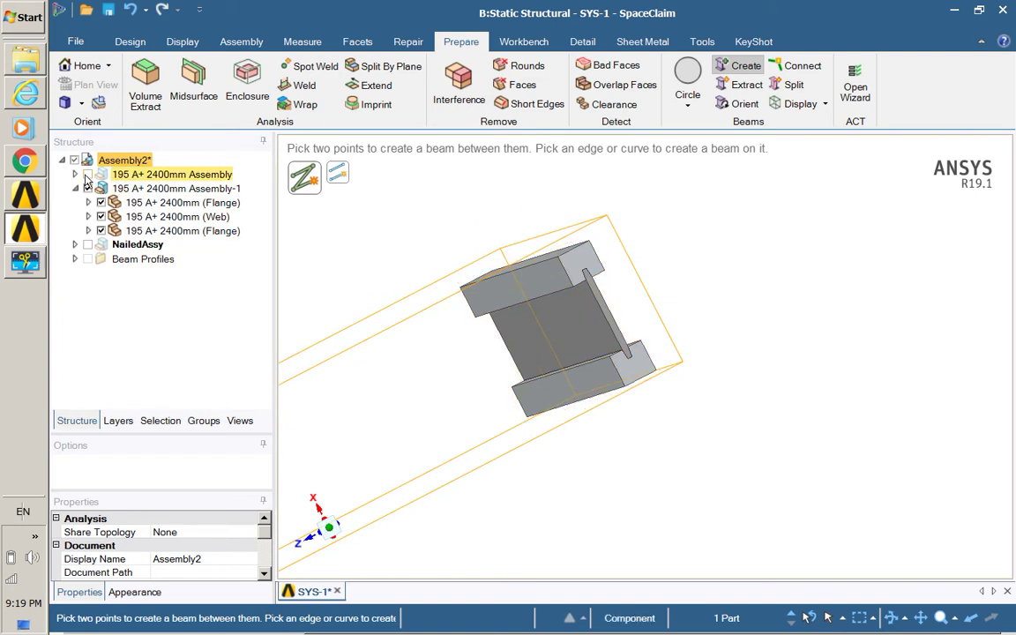
click(88, 245)
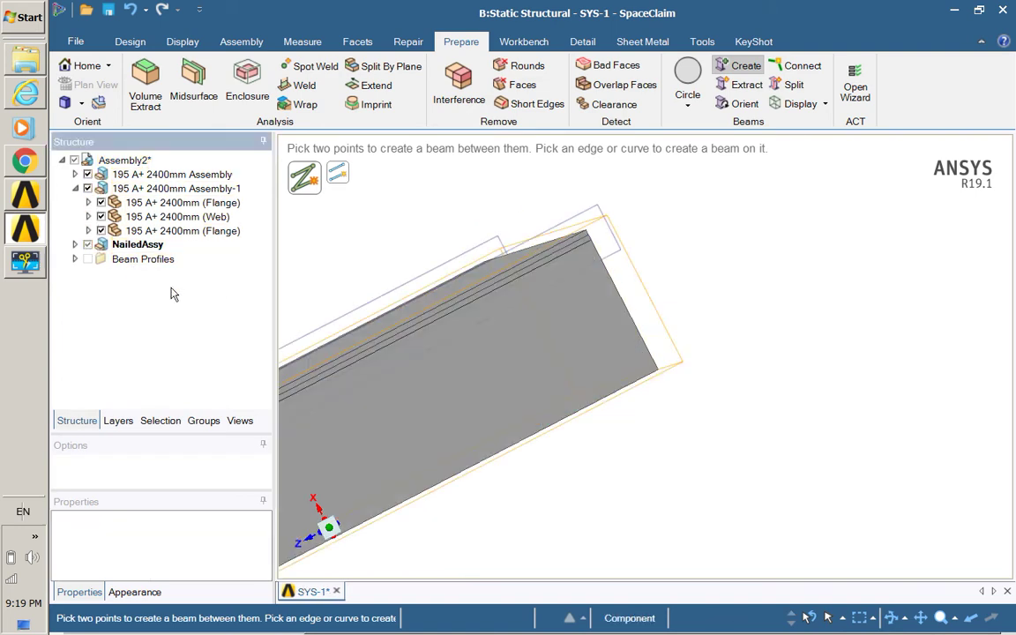
mouse_move(390, 286)
middle_down()
mouse_move(606, 240)
mouse_move(530, 225)
mouse_move(398, 238)
middle_up()
scroll(399, 246, up, 2)
scroll(404, 250, down, 3)
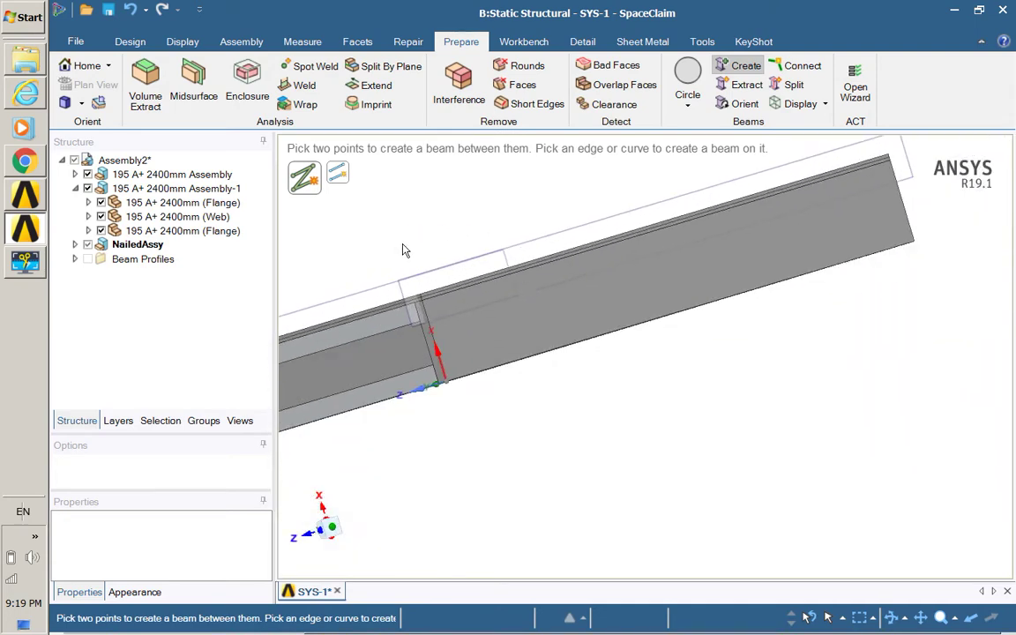
click(73, 44)
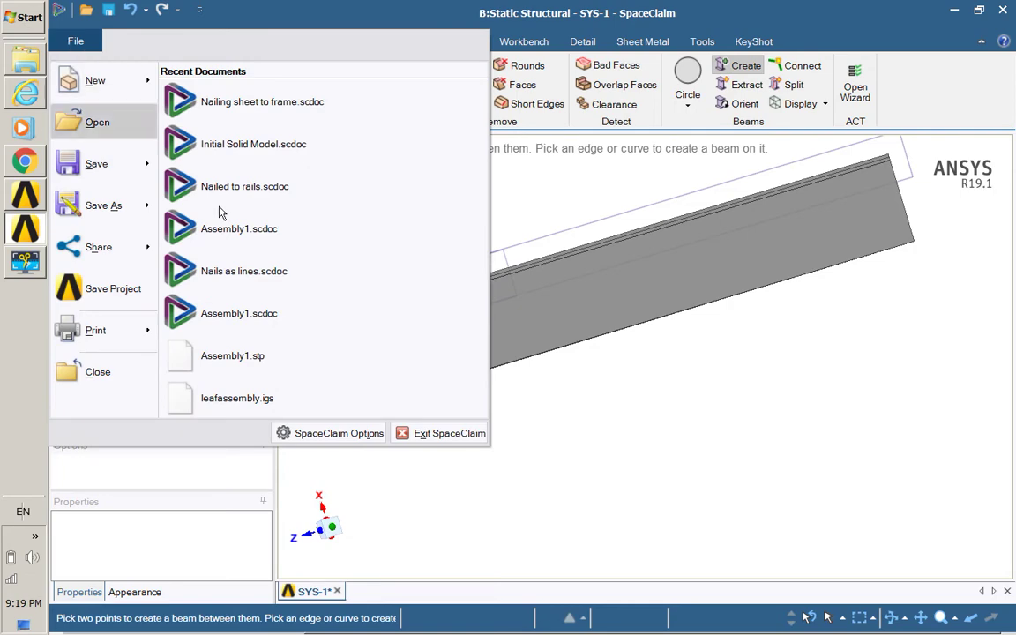
click(419, 436)
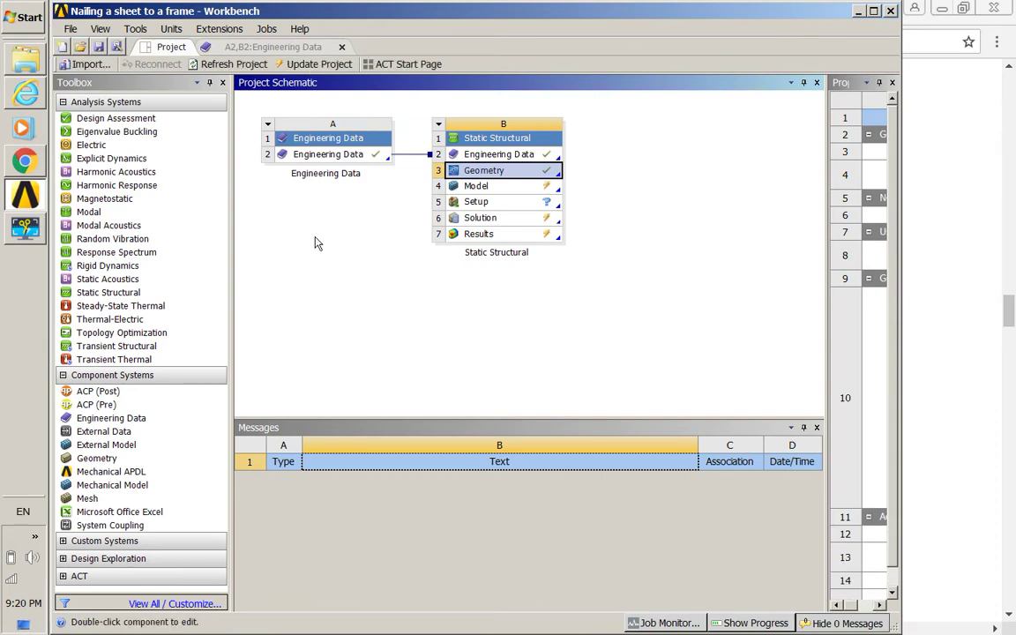
- Check C24 timber in Engineering Data: density 420 kg/m³, orthotropic moduli 11764, 771 and 407 MPa
double_click(320, 154)
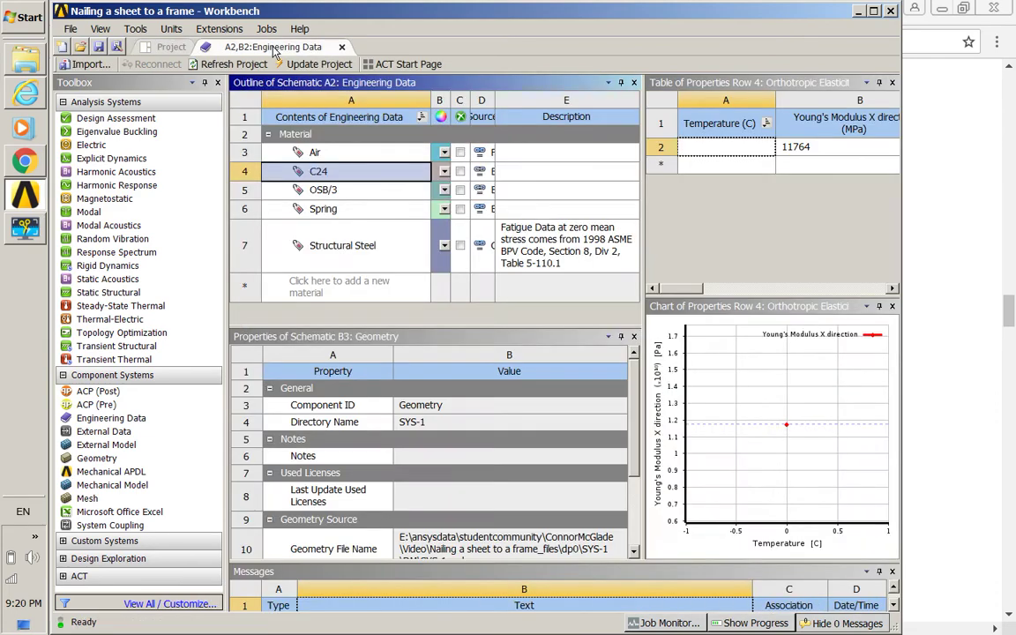
click(319, 172)
click(323, 174)
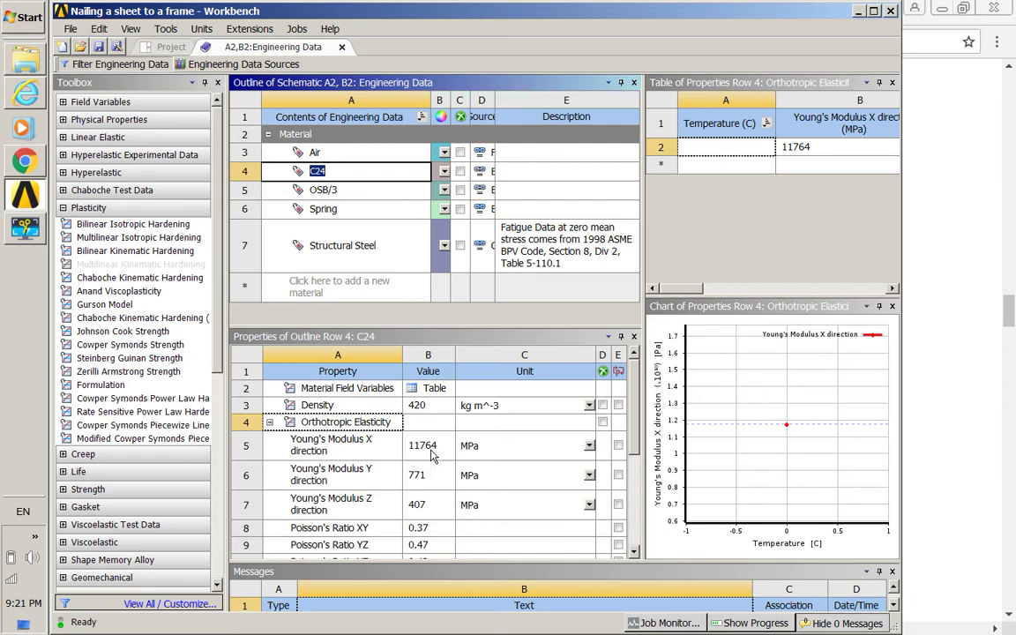
- Go back to the Project schematic to launch the Static Structural model in Mechanical
click(148, 47)
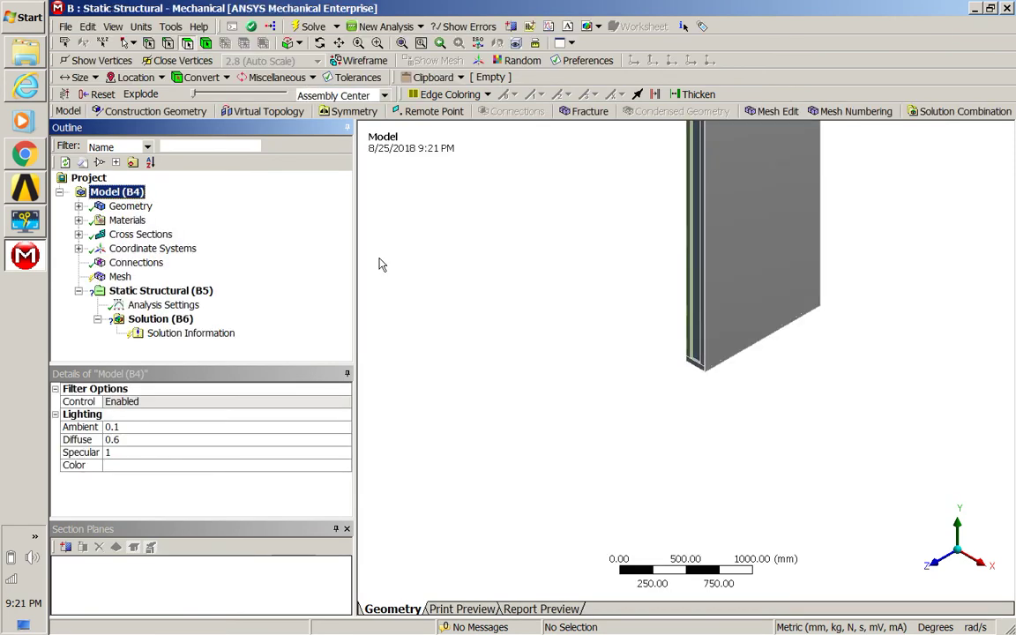
- Generate the mesh on all panel bodies from the Mesh node, producing a mixed-order mesh
middle_drag(546, 297, 470, 183)
middle_drag(652, 319, 649, 261)
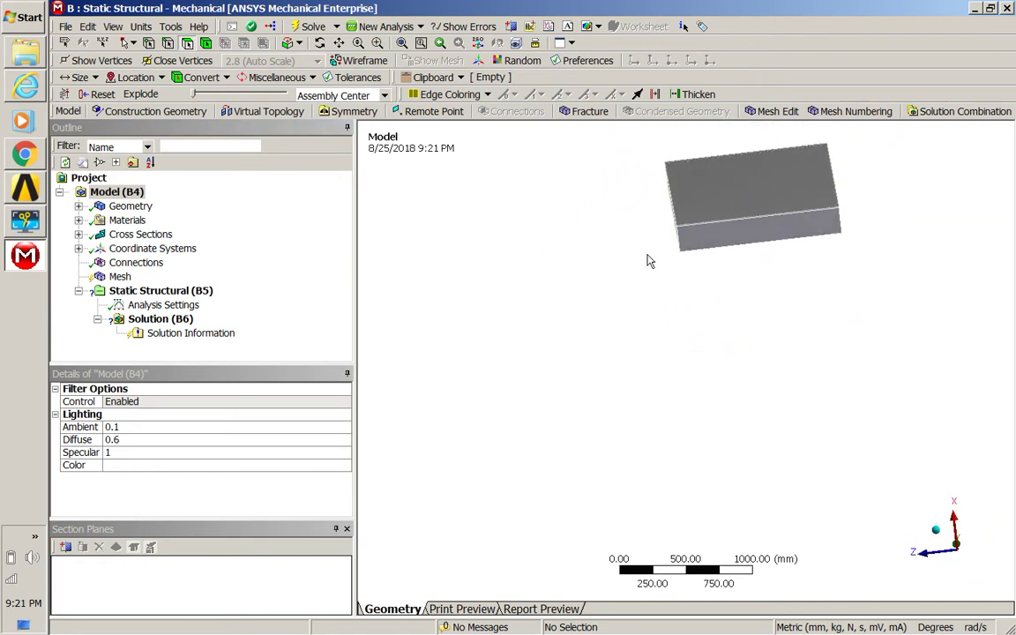
scroll(701, 226, up, 5)
middle_drag(553, 327, 580, 324)
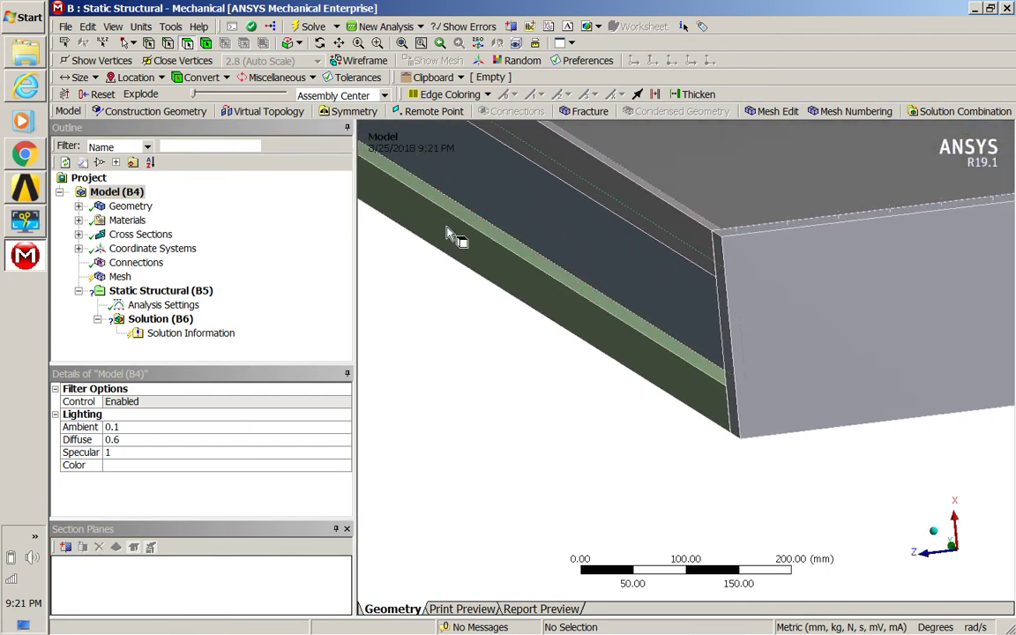
click(120, 277)
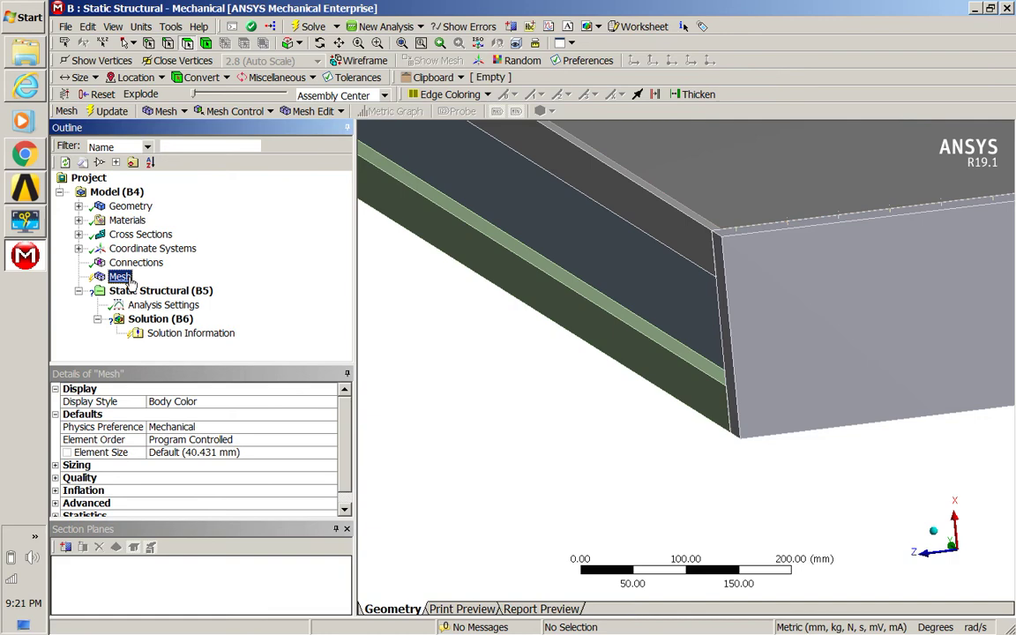
right_click(131, 280)
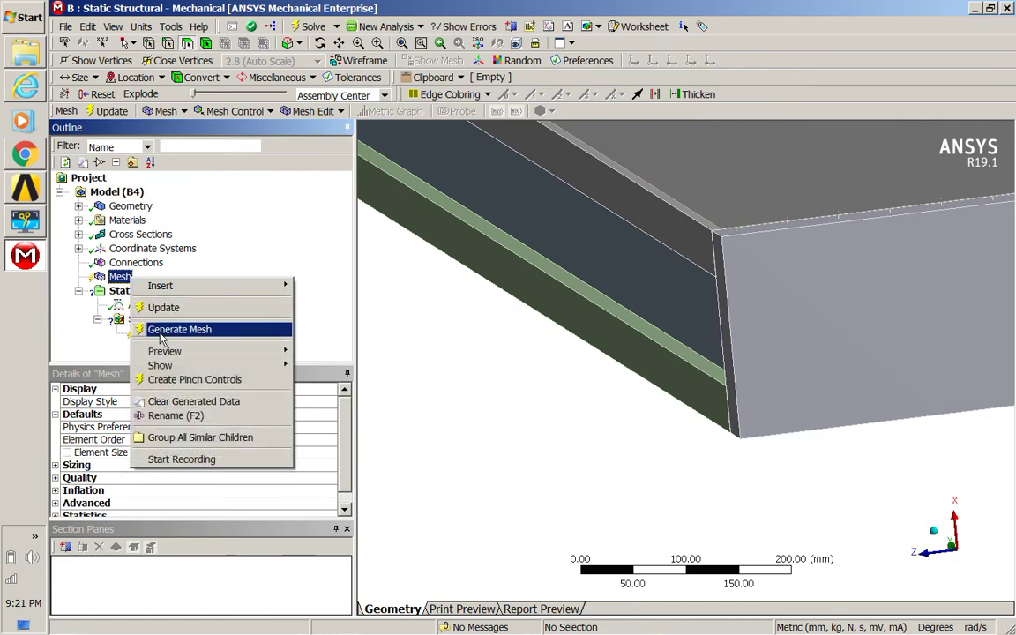
click(144, 297)
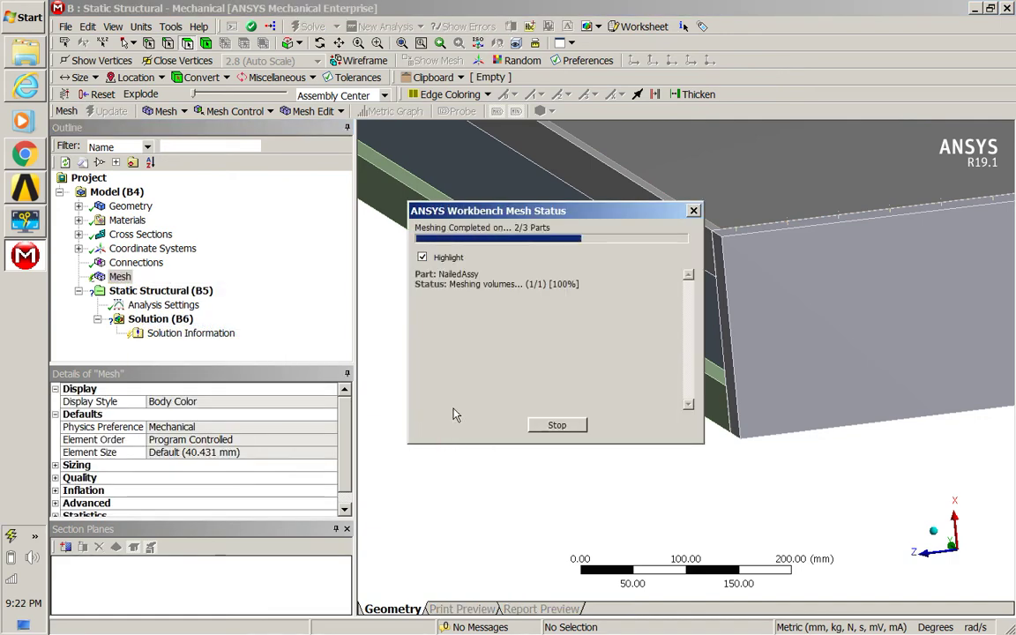
drag(559, 218, 289, 399)
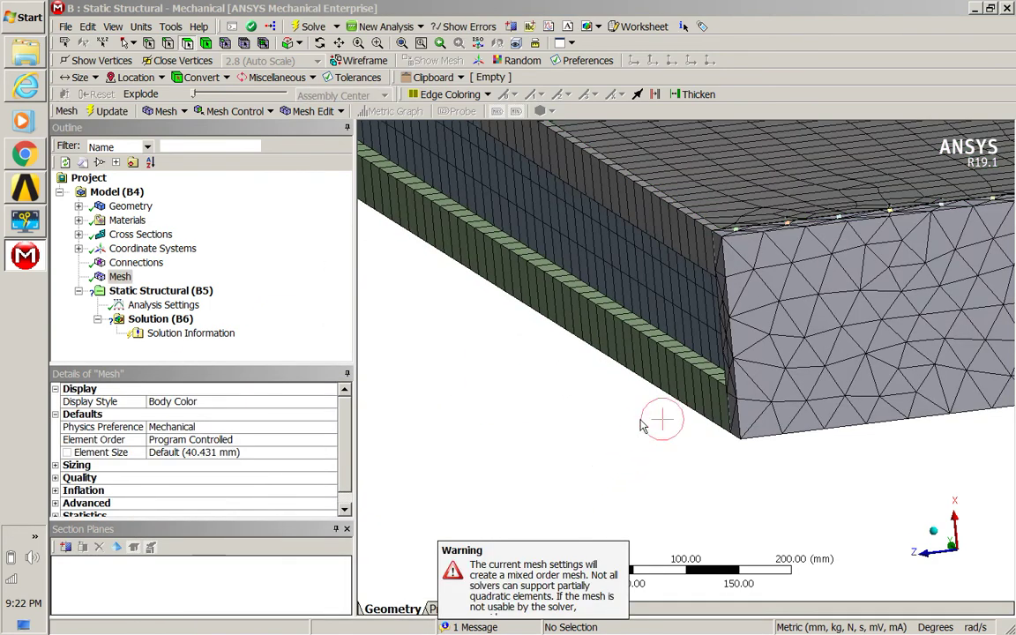
middle_drag(643, 425, 426, 504)
scroll(603, 448, down, 3)
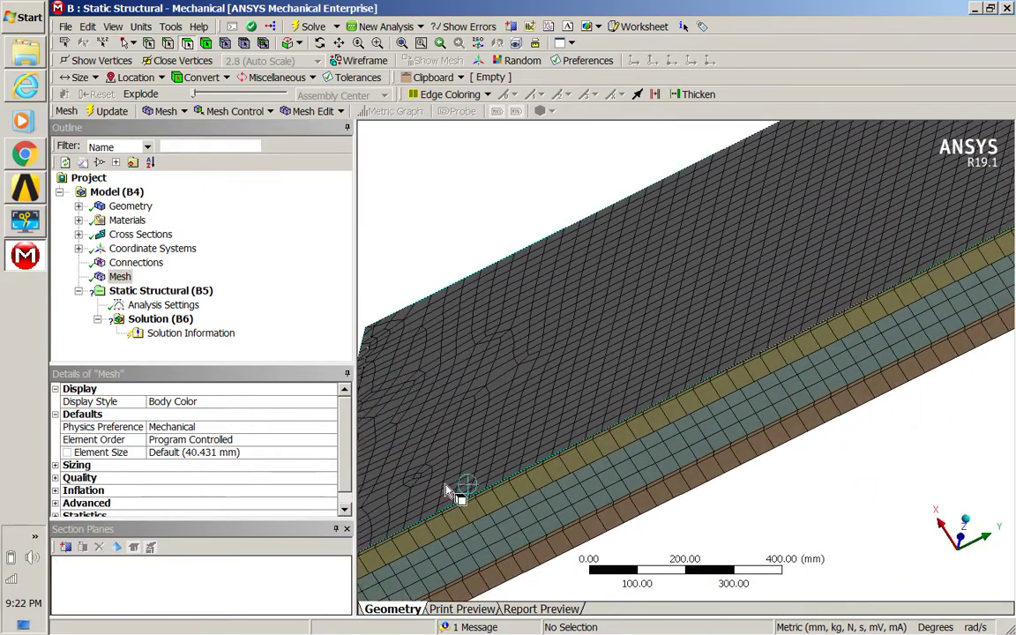
scroll(446, 492, down, 3)
scroll(442, 420, up, 2)
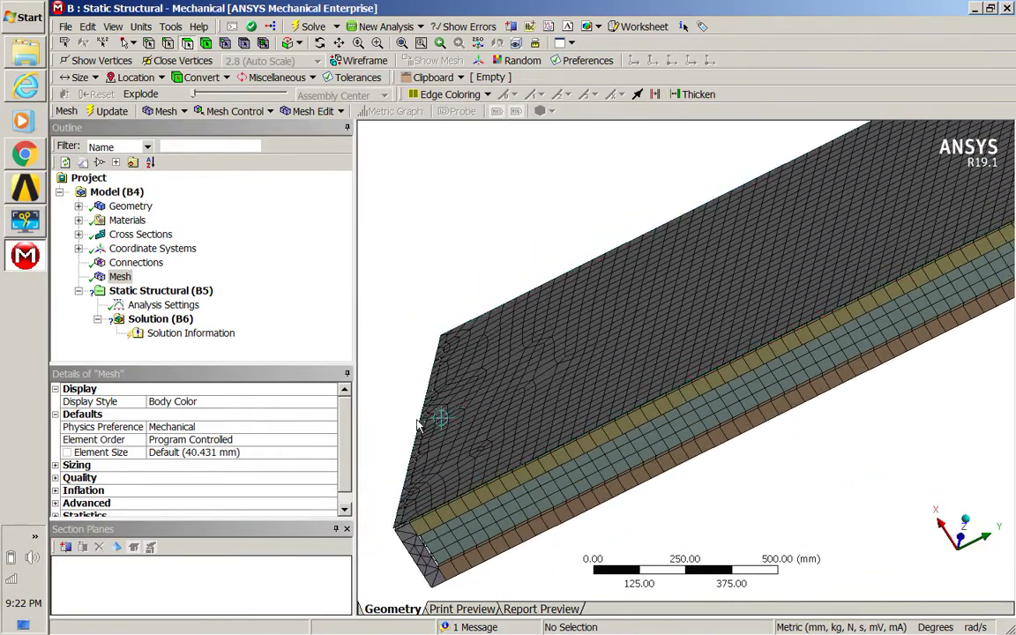
middle_drag(373, 444, 400, 430)
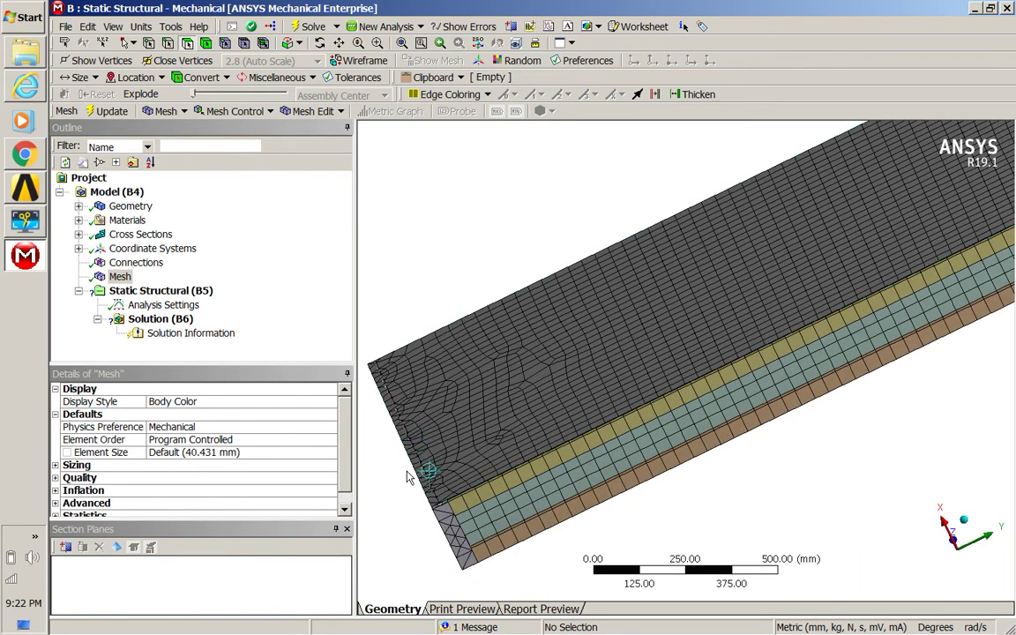
right_drag(467, 522, 468, 523)
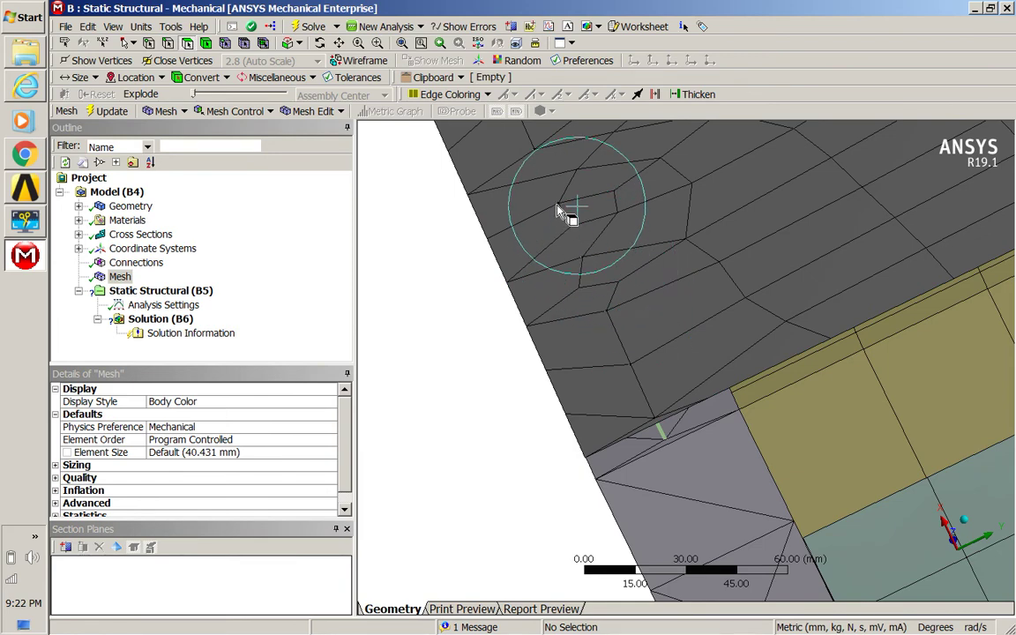
middle_drag(424, 374, 537, 480)
scroll(541, 482, down, 3)
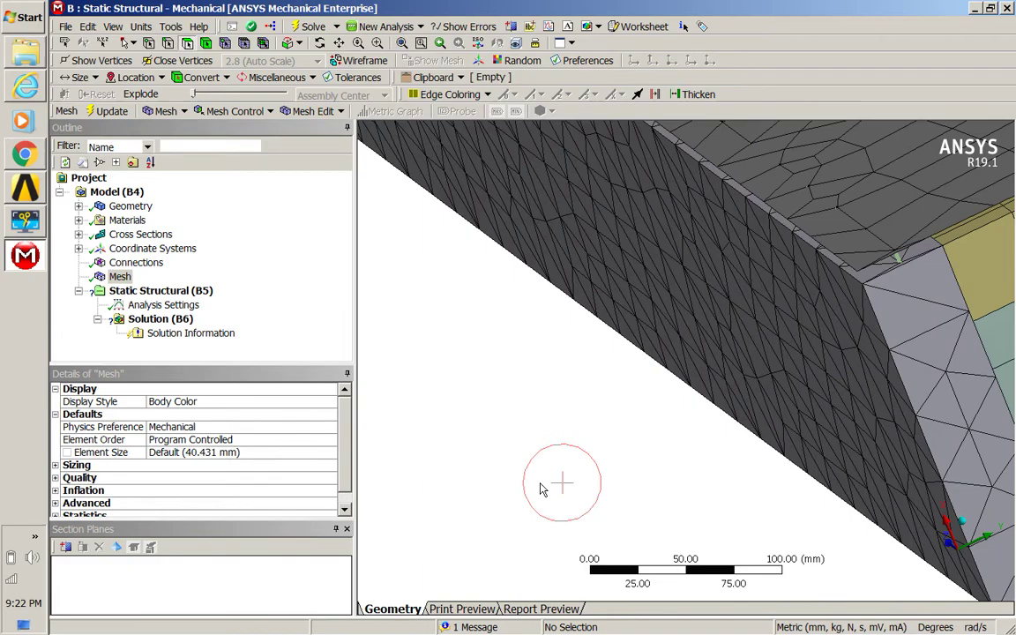
middle_drag(686, 417, 895, 288)
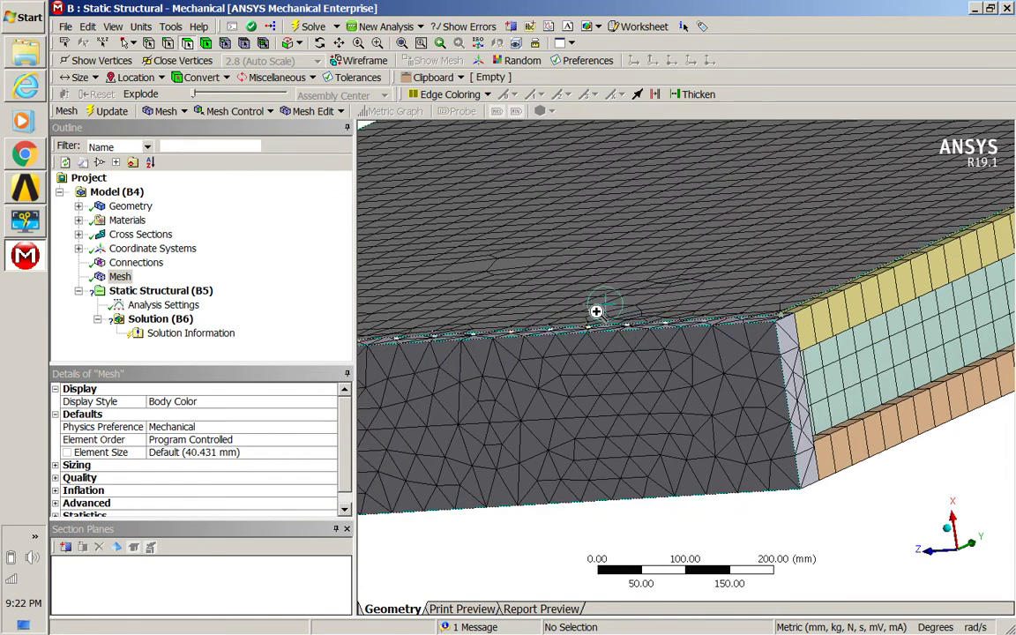
scroll(653, 344, up, 5)
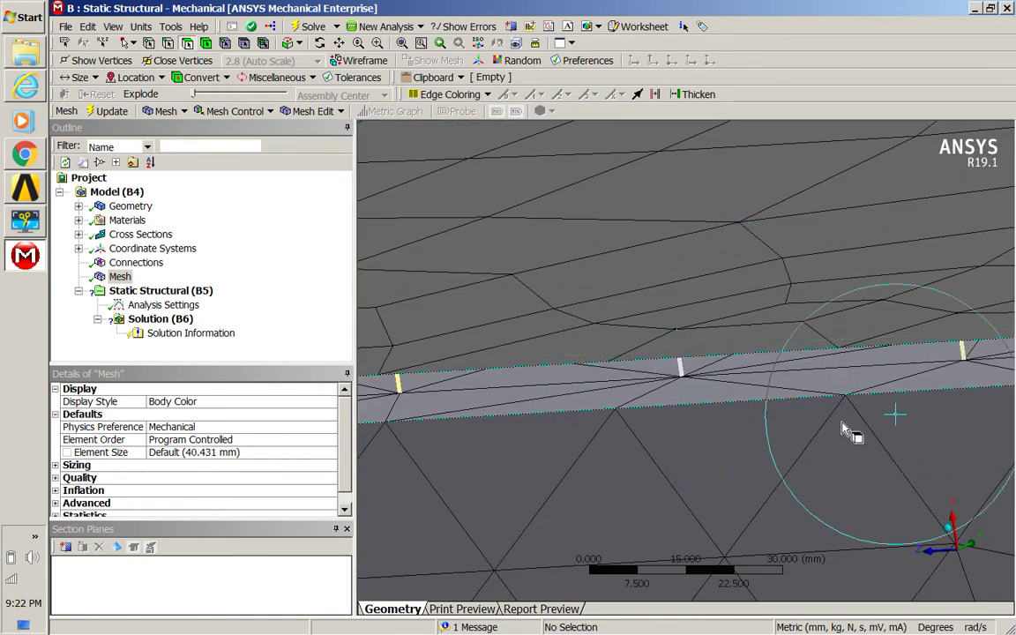
scroll(820, 433, down, 3)
scroll(804, 435, down, 5)
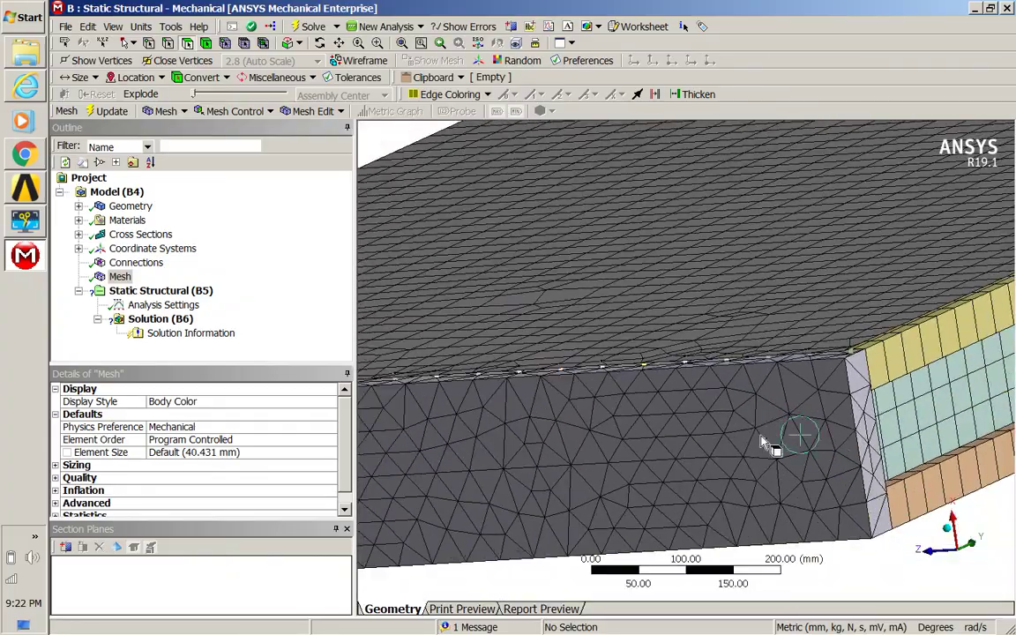
drag(798, 437, 451, 344)
scroll(646, 448, down, 4)
scroll(697, 471, down, 2)
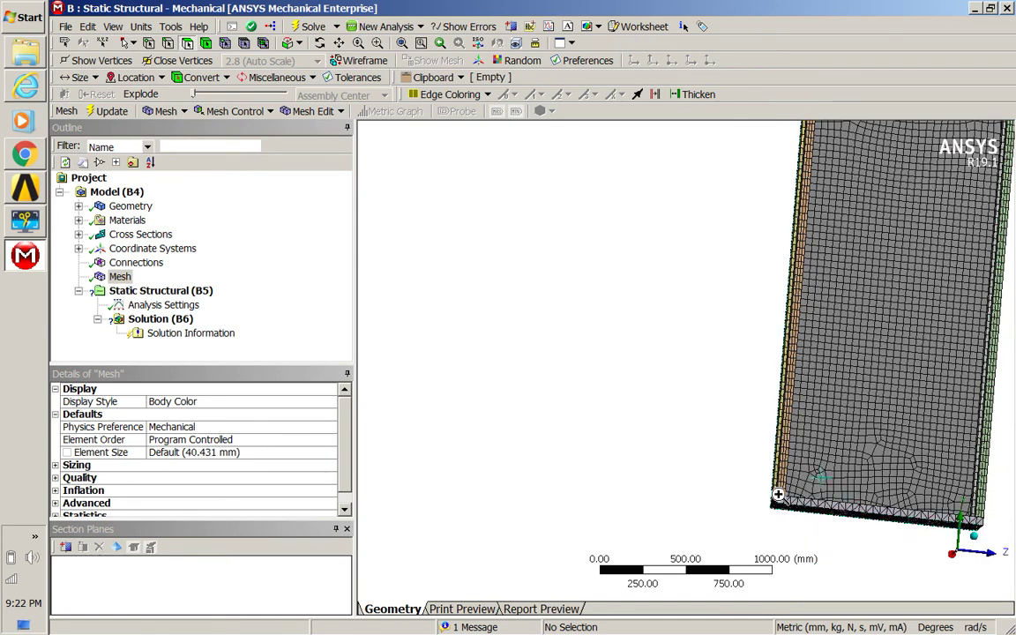
scroll(768, 517, up, 7)
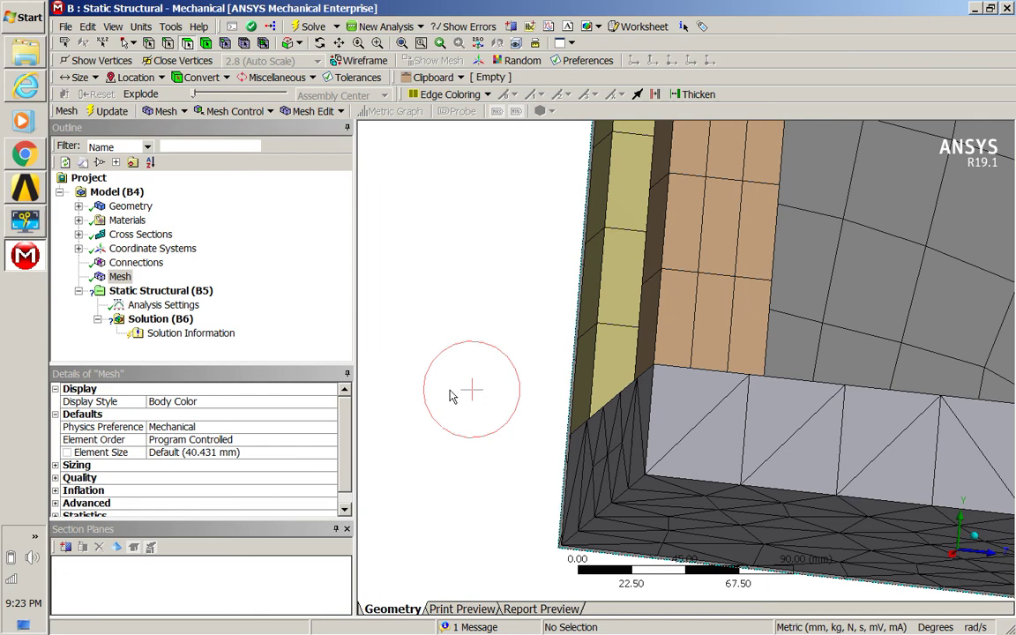
mouse_move(453, 393)
middle_down()
mouse_move(472, 393)
mouse_move(440, 379)
middle_up()
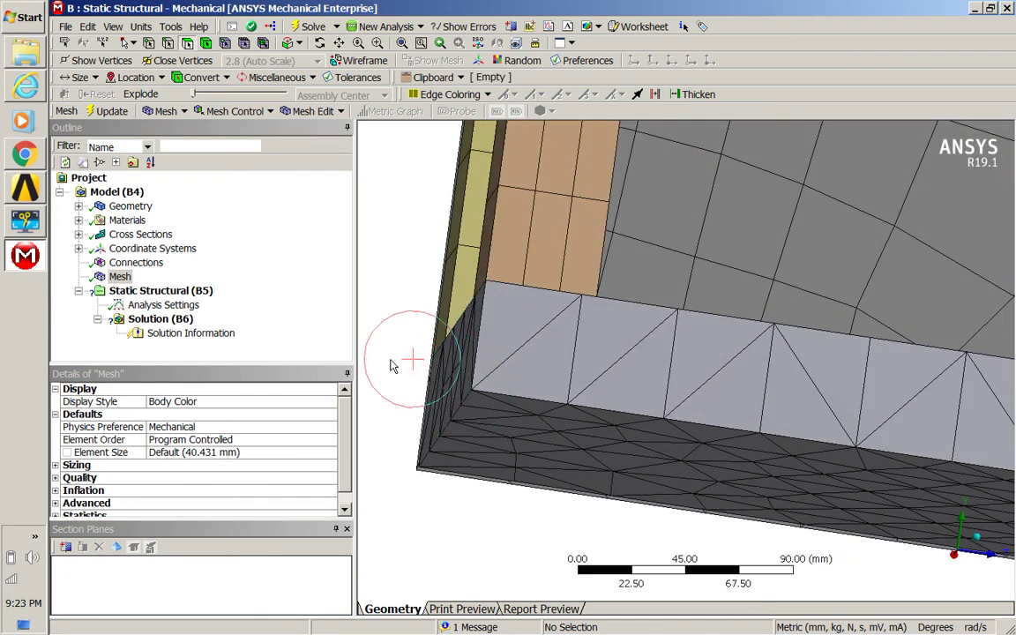
scroll(393, 348, down, 3)
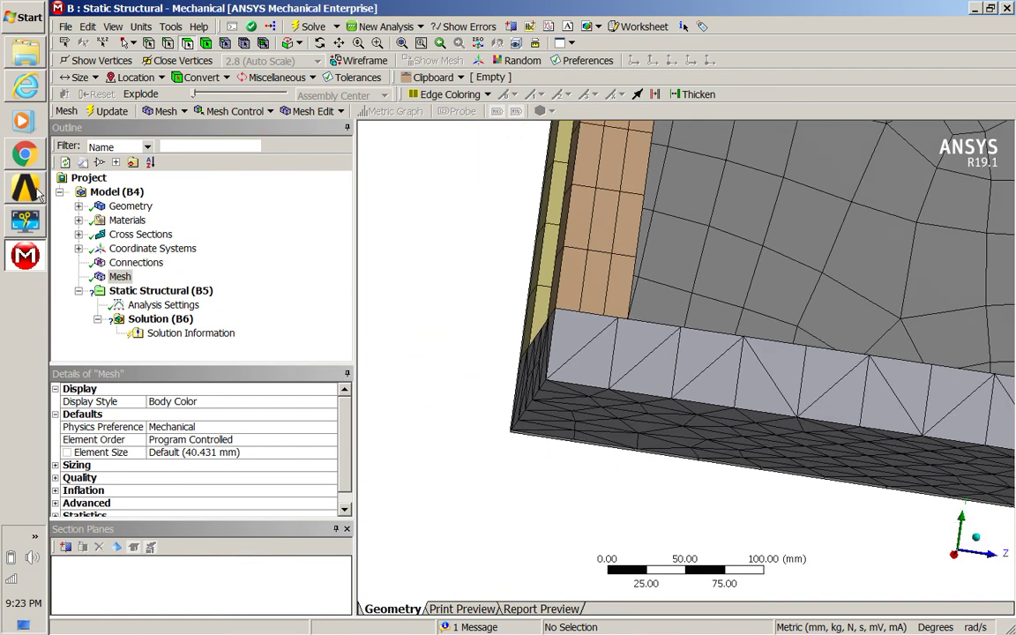
mouse_move(19, 157)
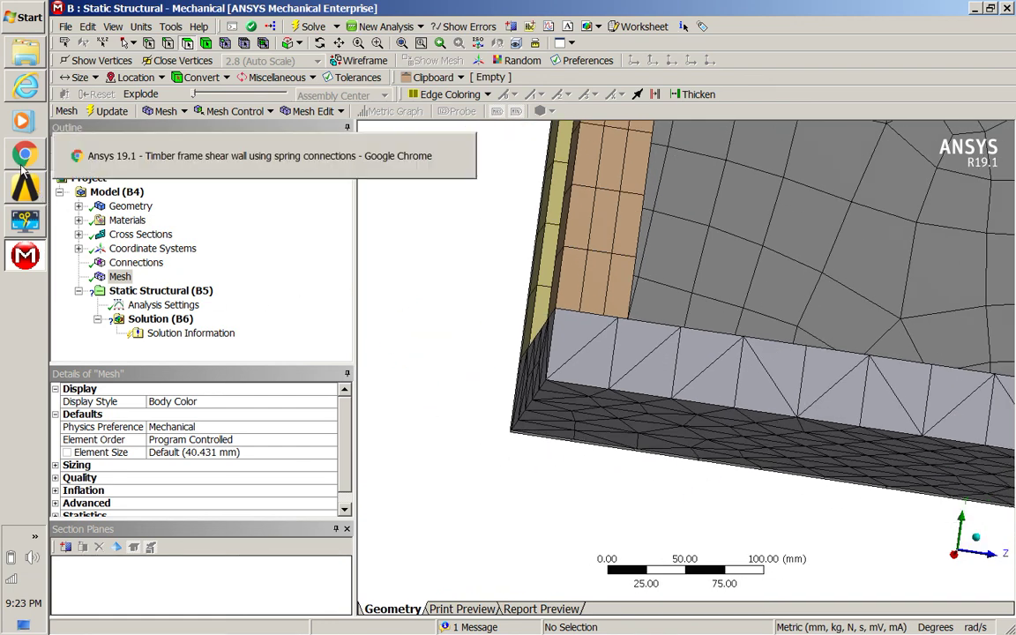
click(24, 219)
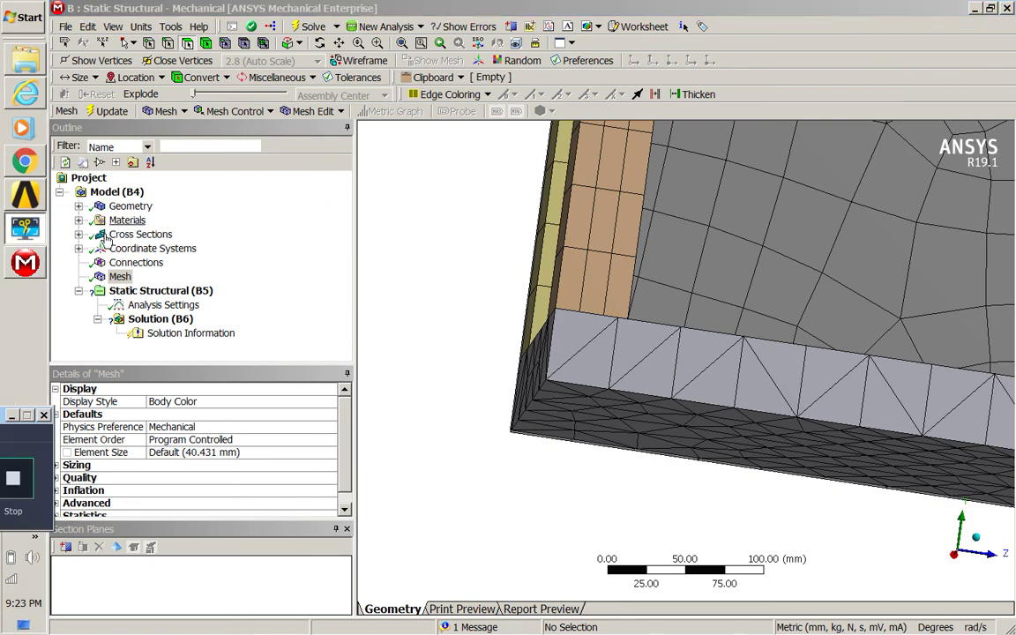